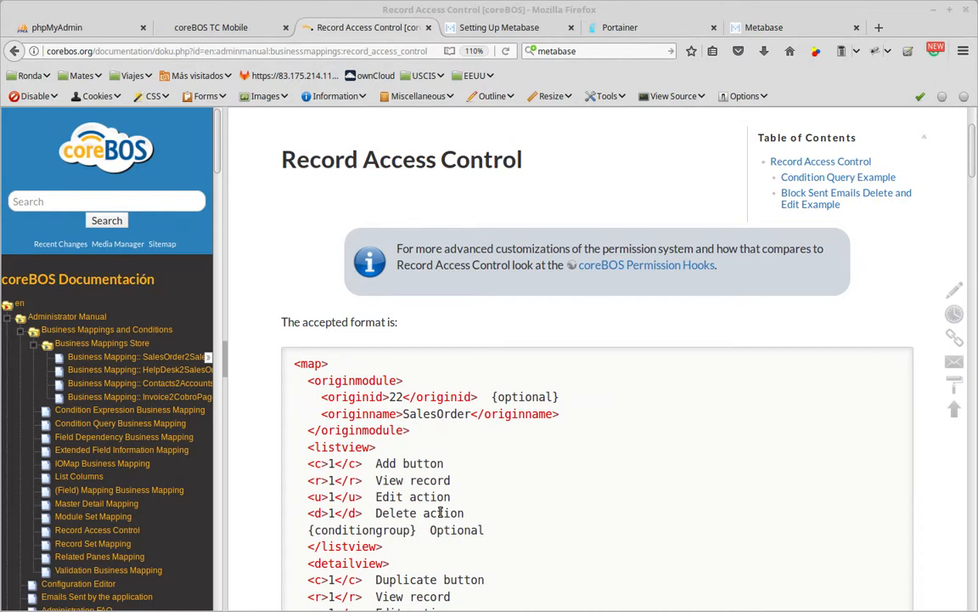
Read through the Record Access Control documentation page, covering the accepted map format, the condition group and the workflow example.
scroll(528, 338, down, 12)
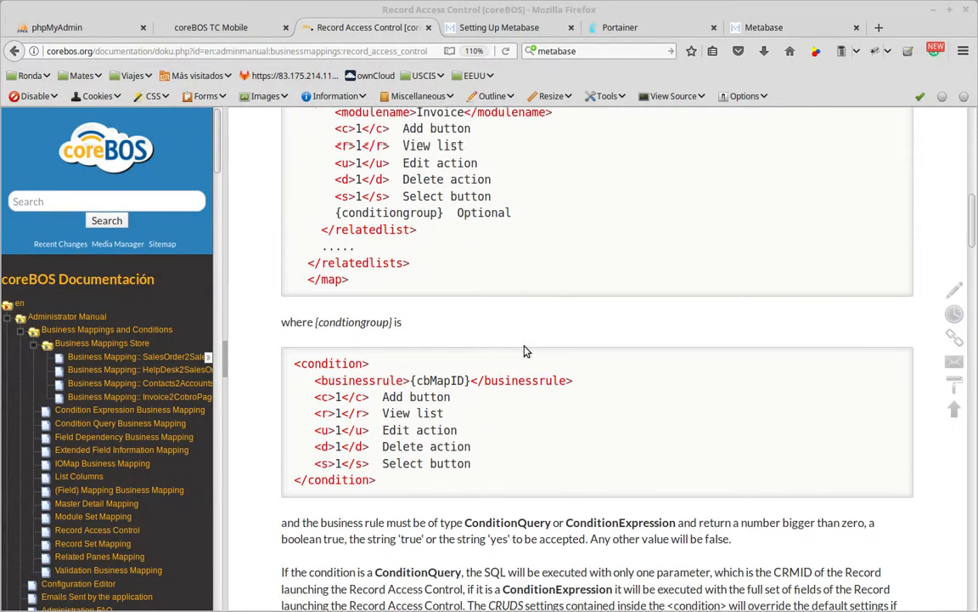
scroll(524, 351, down, 4)
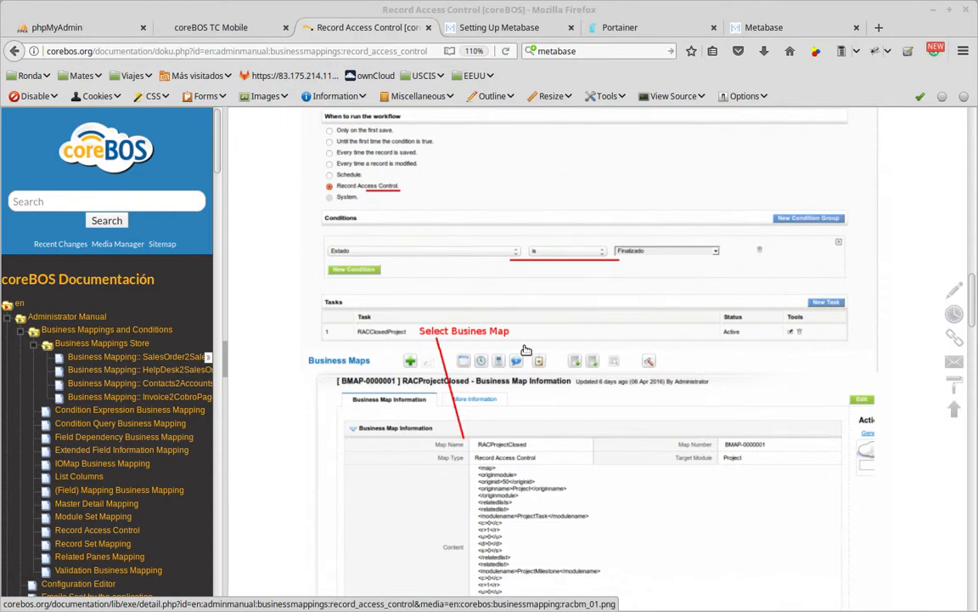
scroll(637, 375, up, 10)
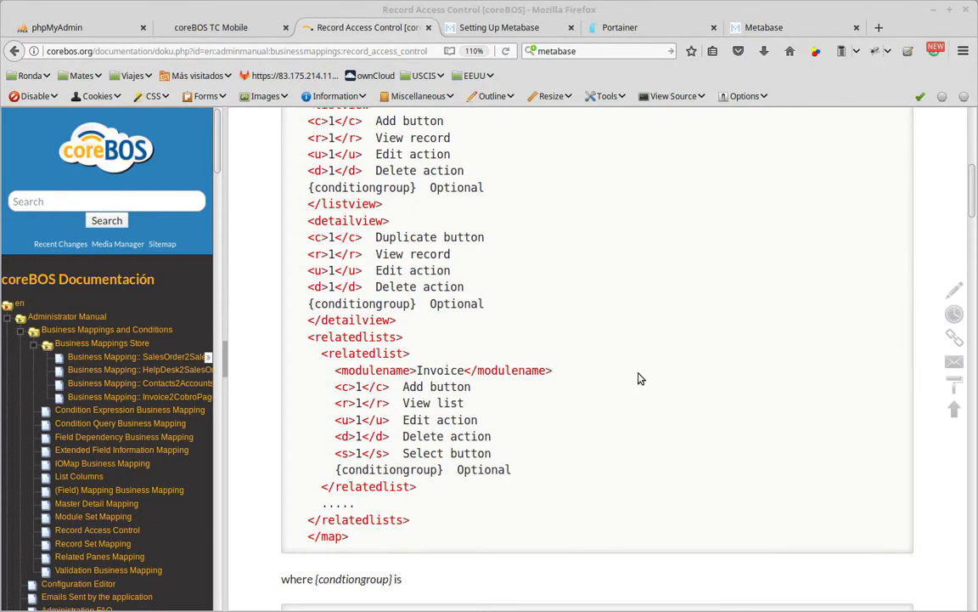
scroll(643, 376, up, 7)
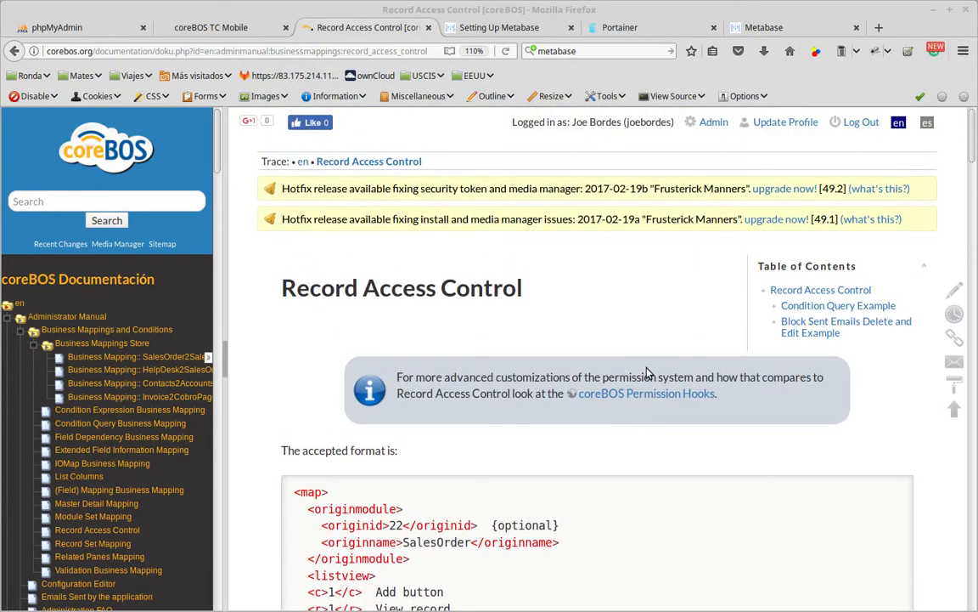
scroll(646, 373, down, 4)
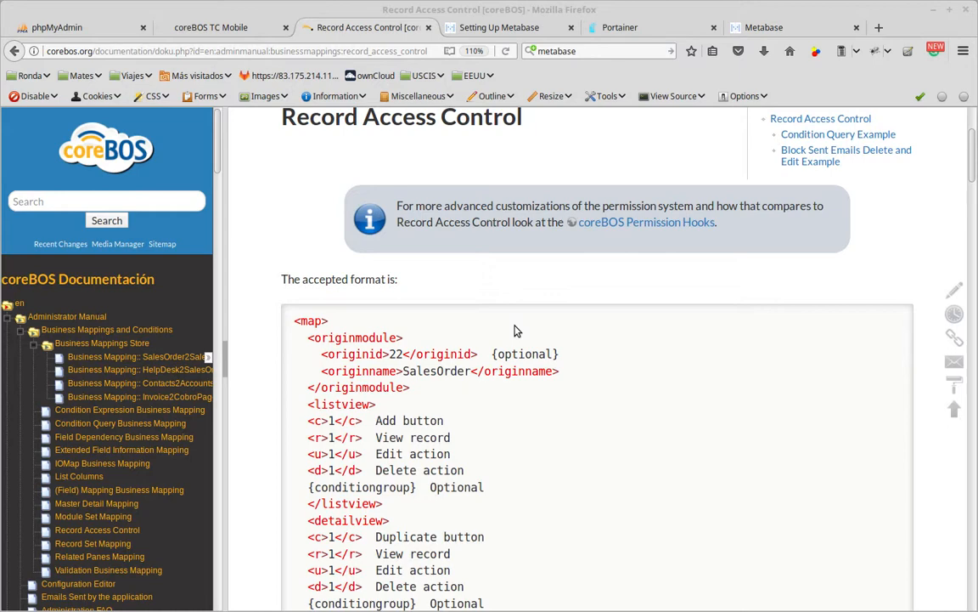
scroll(501, 344, down, 5)
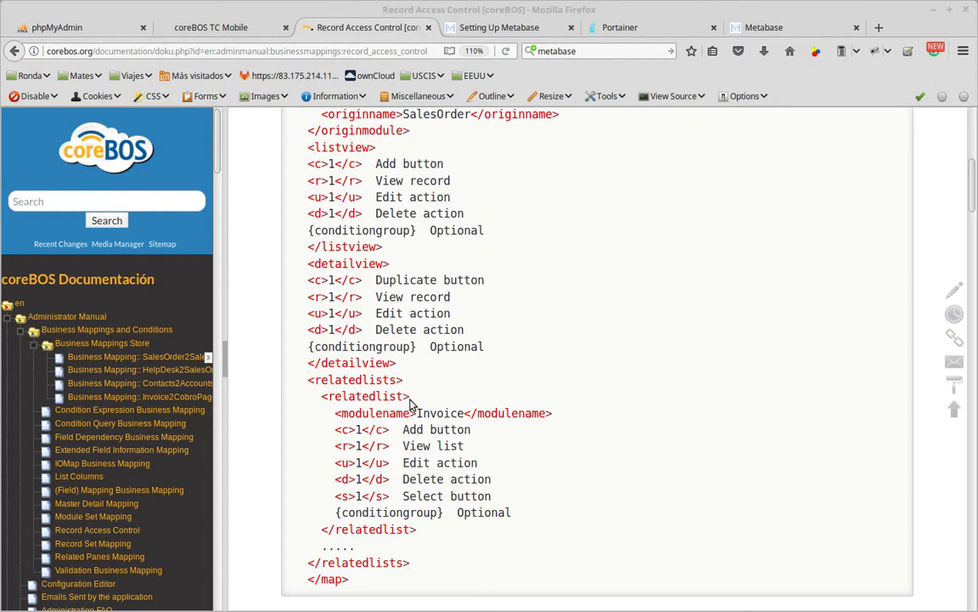
Copy the entire accepted-format map XML, from <map> to </map>, from the Record Access Control documentation.
scroll(359, 261, up, 3)
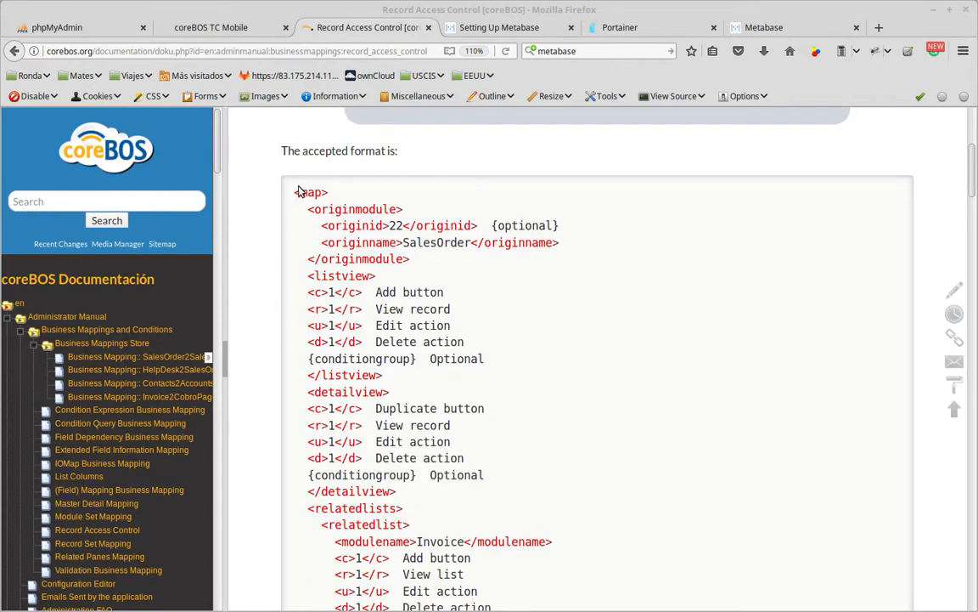
drag(295, 192, 452, 596)
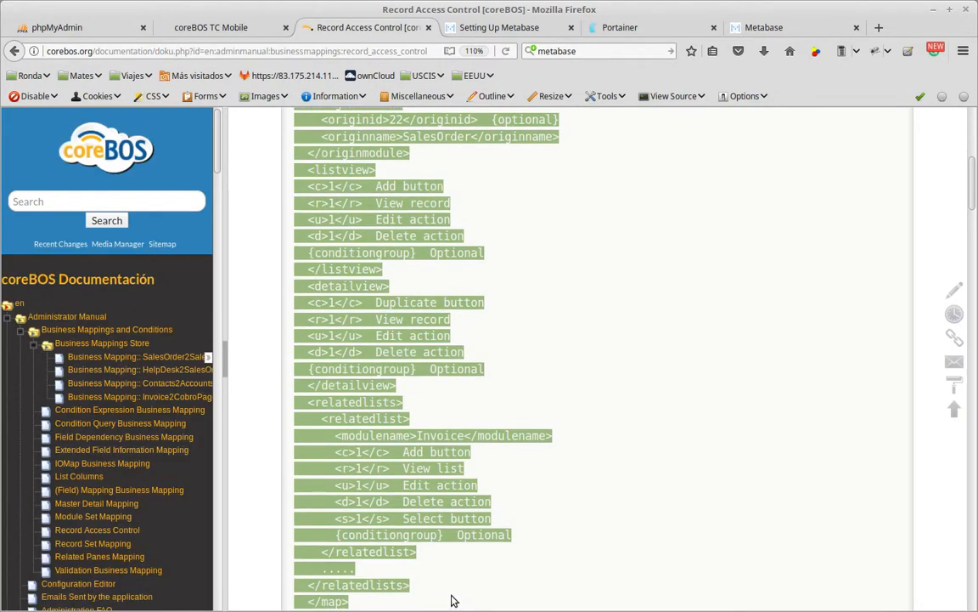
right_click(349, 299)
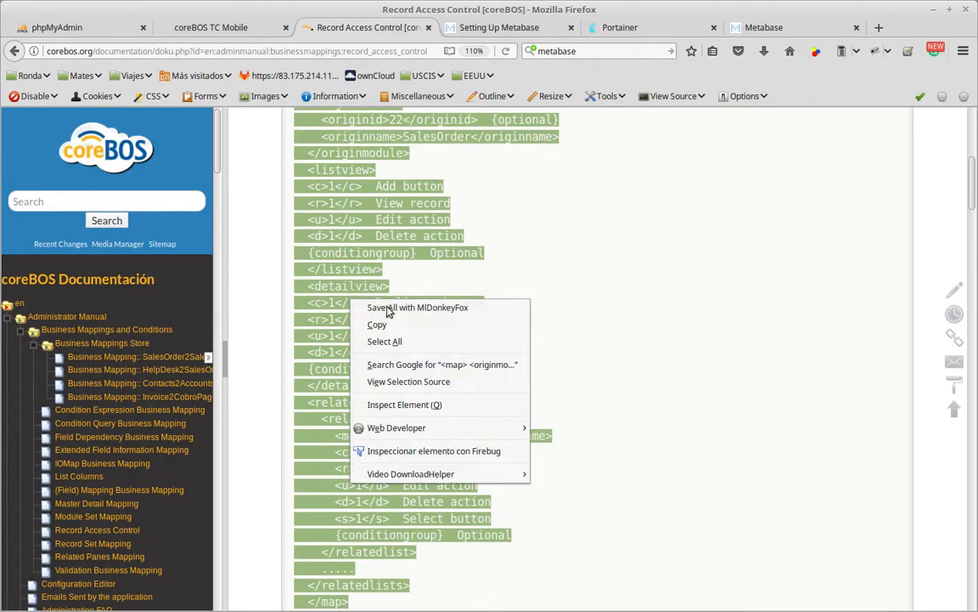
click(394, 319)
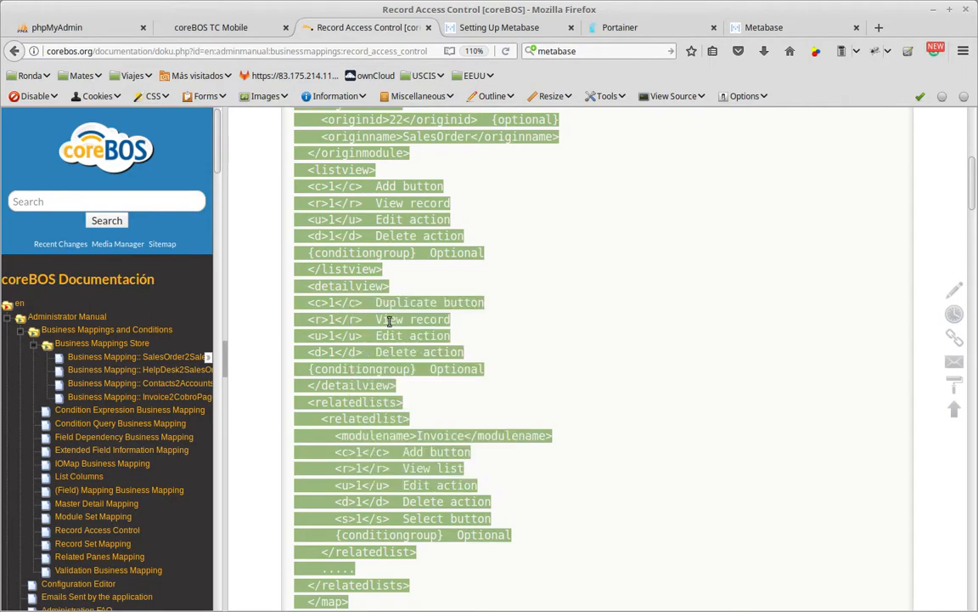
click(353, 289)
Review the documentation's closed-project workflow, Condition Query and Block Sent Emails examples, and return to the accepted map format.
scroll(565, 515, down, 12)
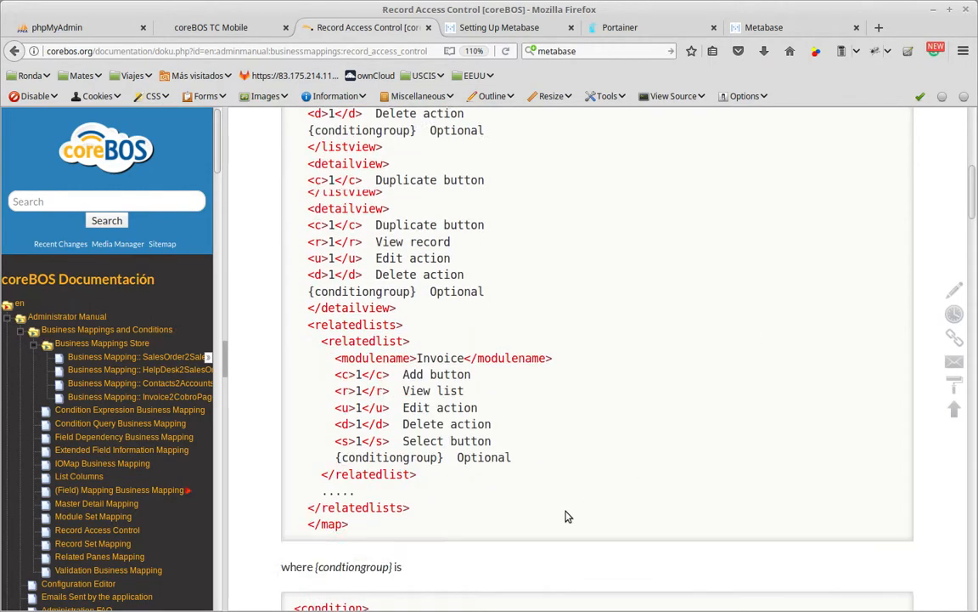
scroll(549, 383, down, 15)
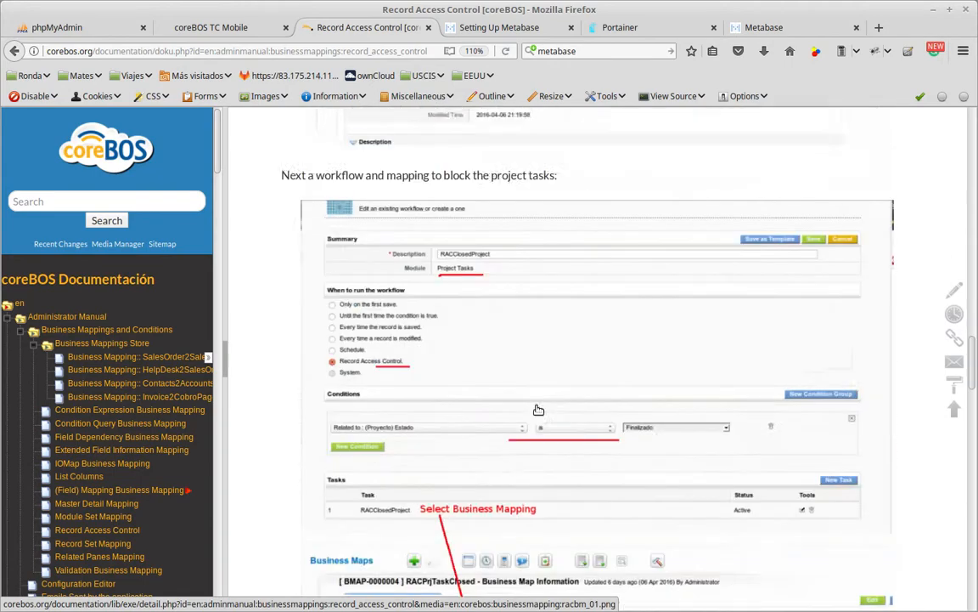
scroll(537, 407, down, 12)
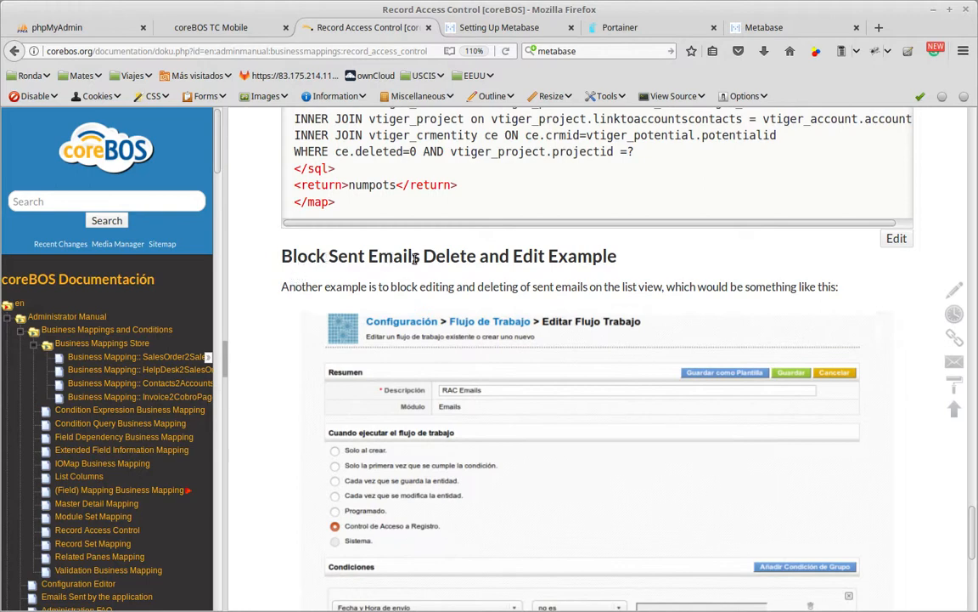
scroll(422, 388, down, 5)
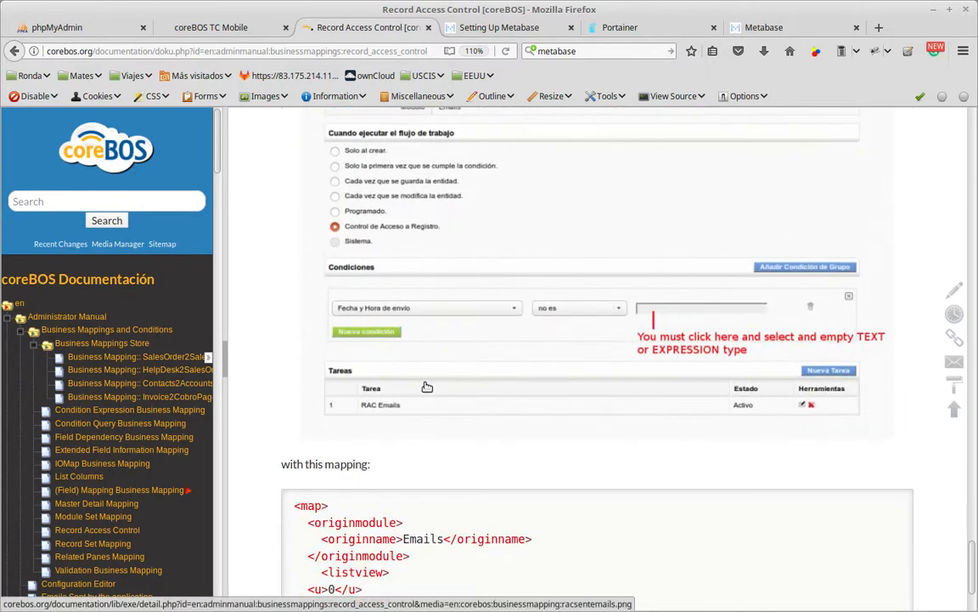
scroll(422, 387, up, 20)
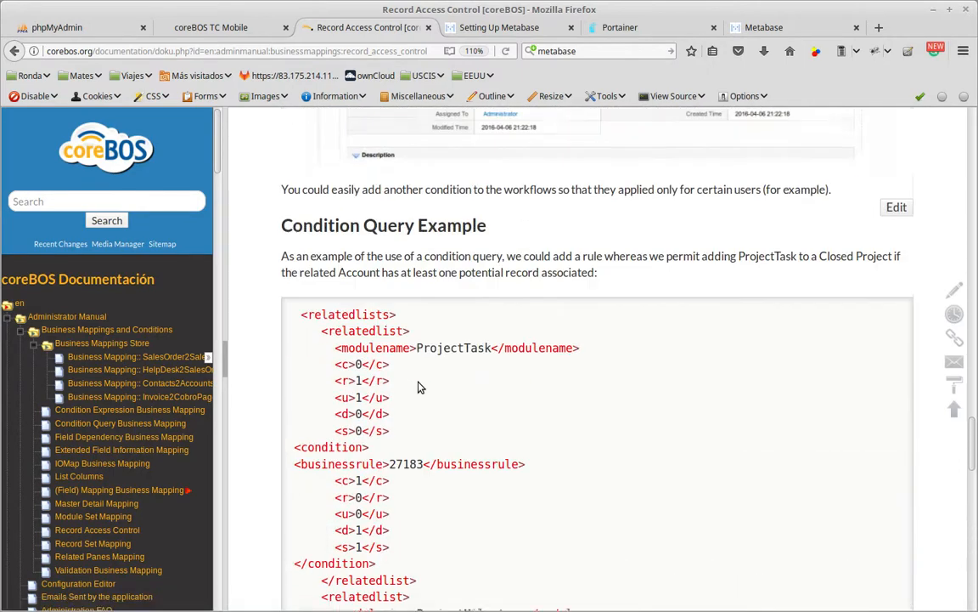
scroll(420, 386, up, 10)
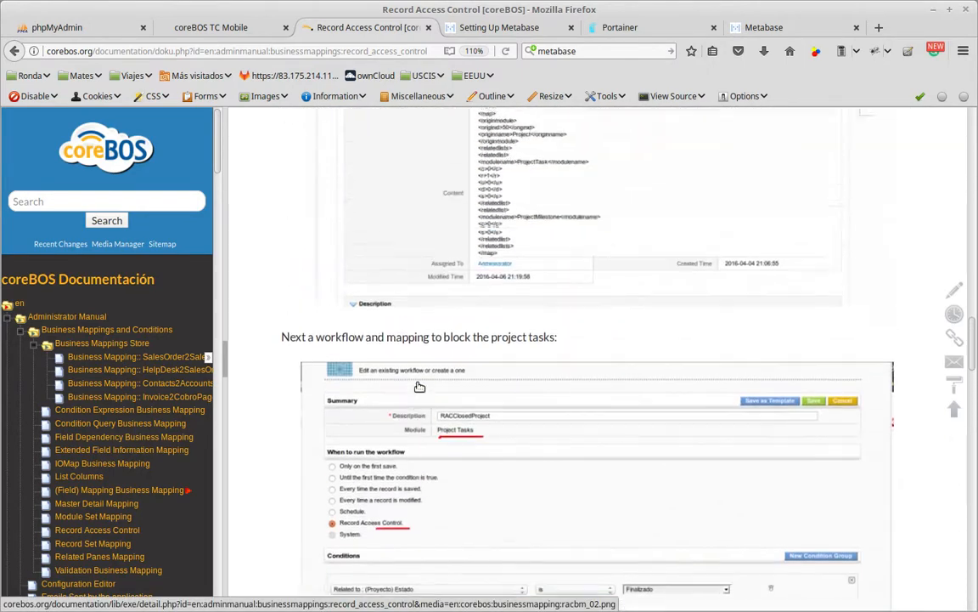
scroll(417, 388, up, 3)
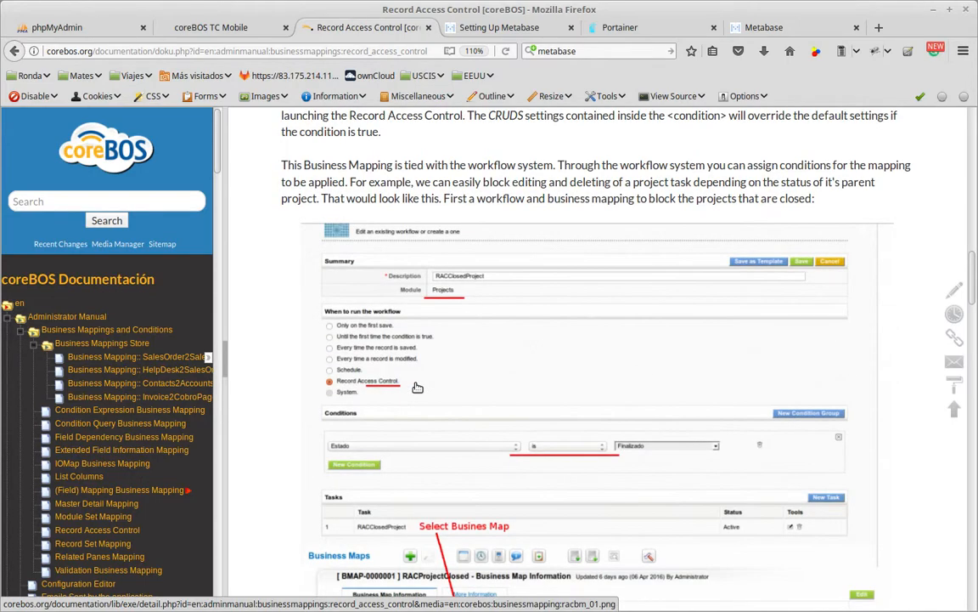
scroll(417, 393, down, 4)
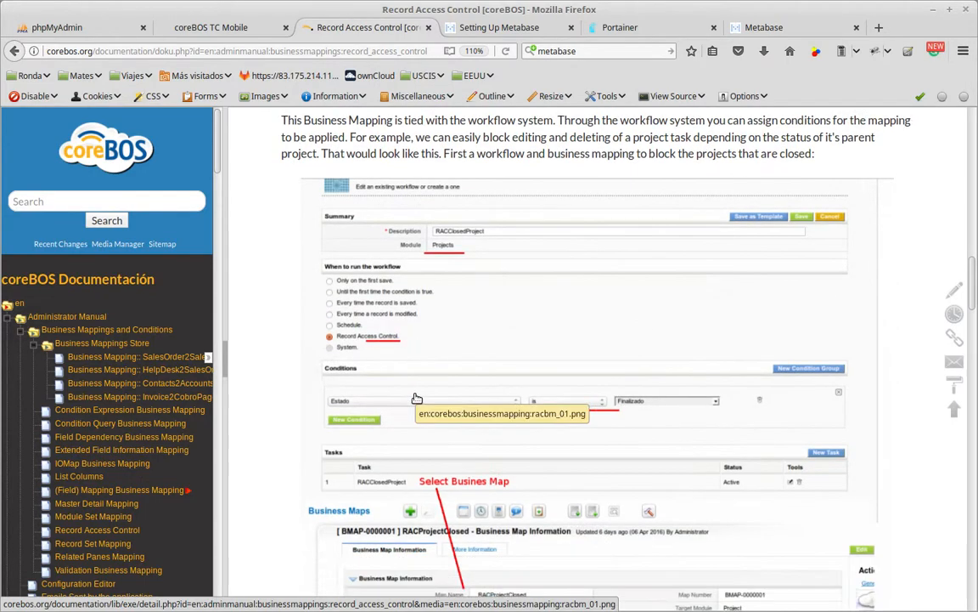
scroll(408, 390, up, 15)
scroll(446, 350, up, 4)
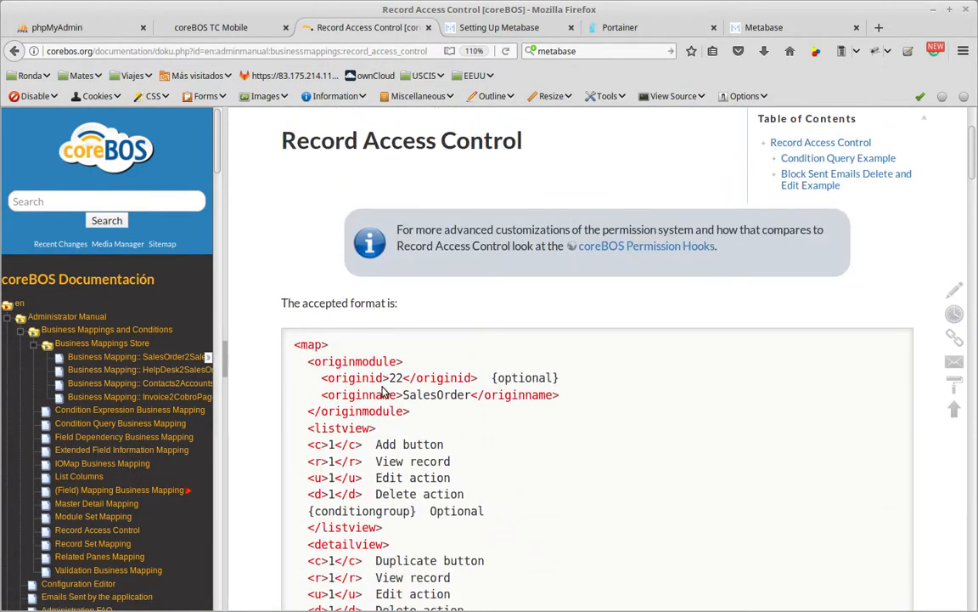
scroll(446, 350, down, 5)
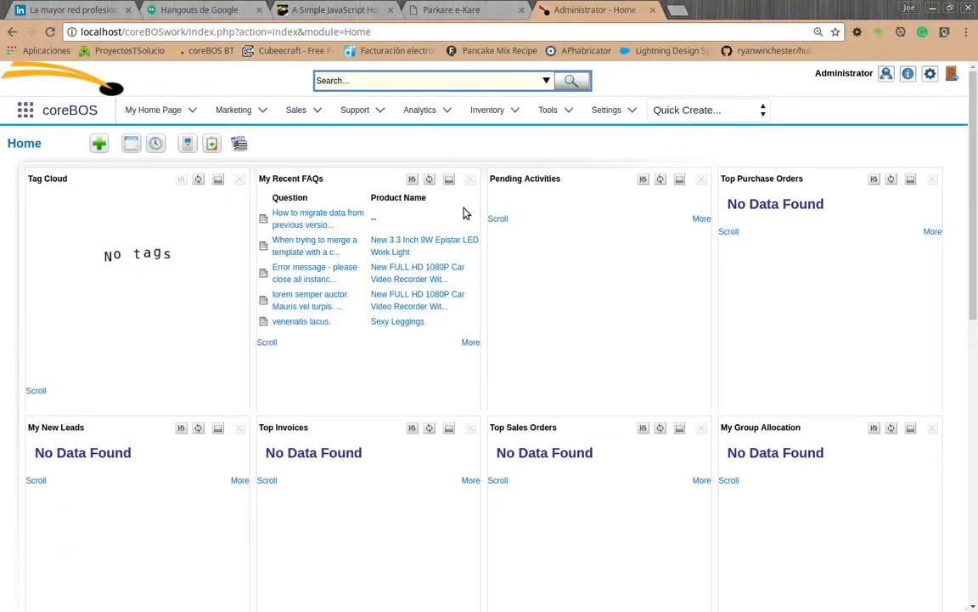
Switch to coreBOS, open Business Maps and start creating a new business map.
mouse_move(549, 117)
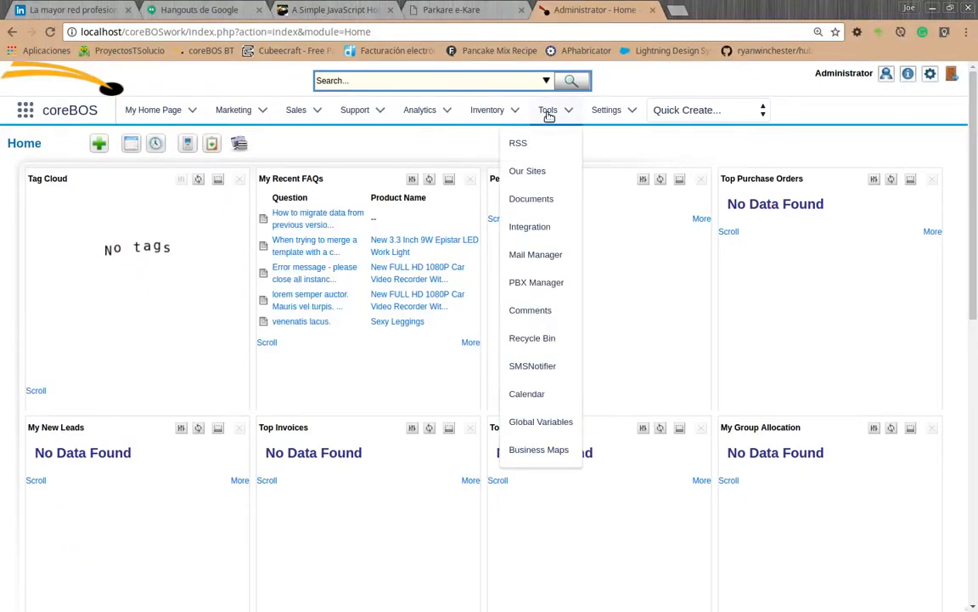
click(544, 454)
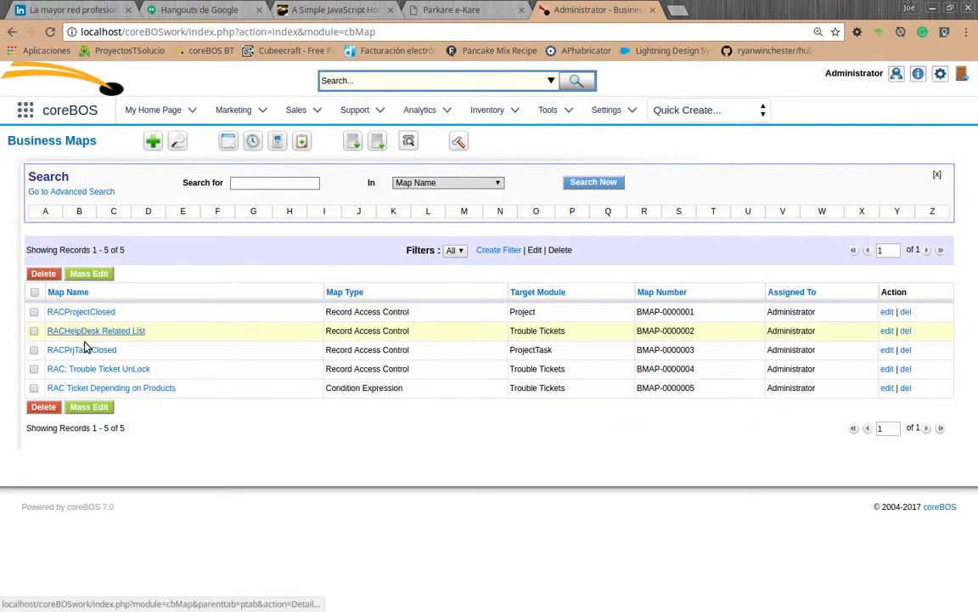
click(152, 141)
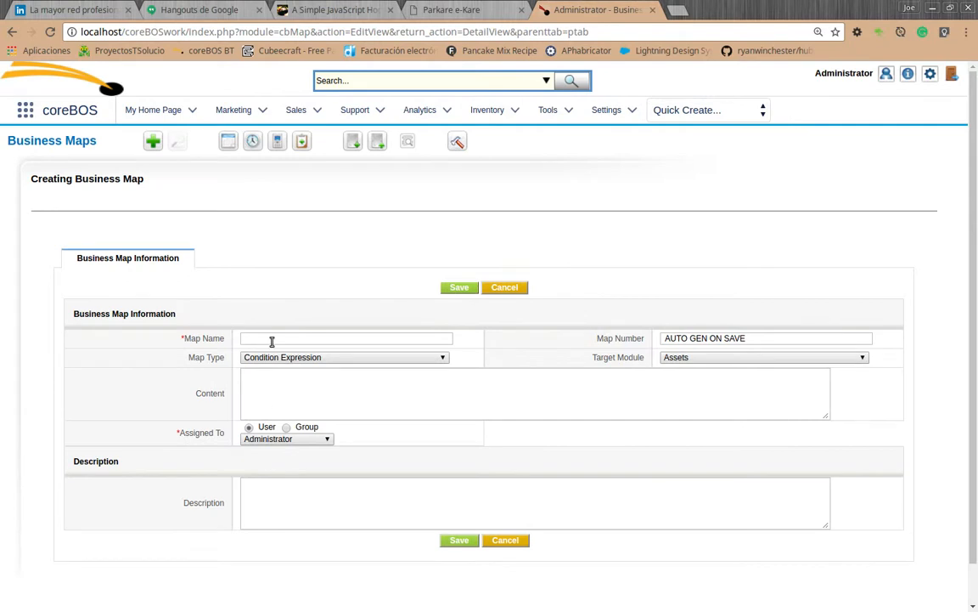
Name the map "RAC HD createdby", with map type Record Access Control and target module Trouble Tickets.
text(RAC)
text(HD createdby)
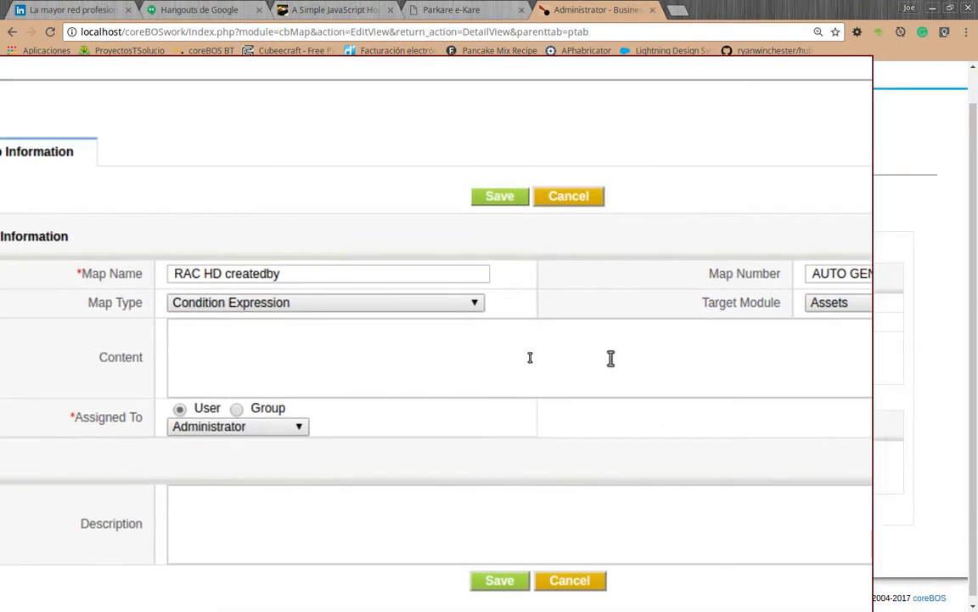
click(506, 324)
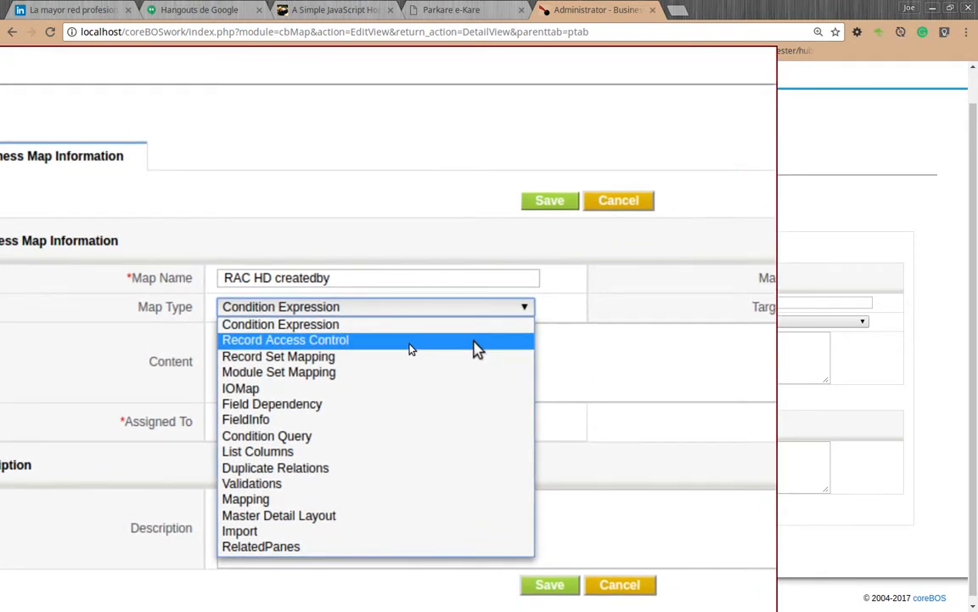
click(407, 336)
click(775, 311)
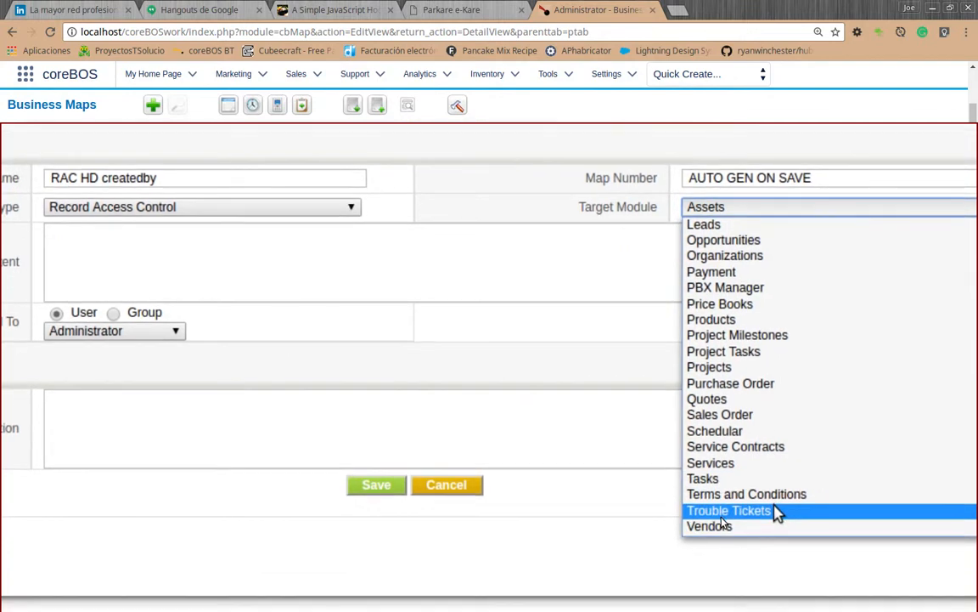
click(775, 513)
Paste the copied map XML into the business map's content and enlarge the content area to show more of it.
click(372, 368)
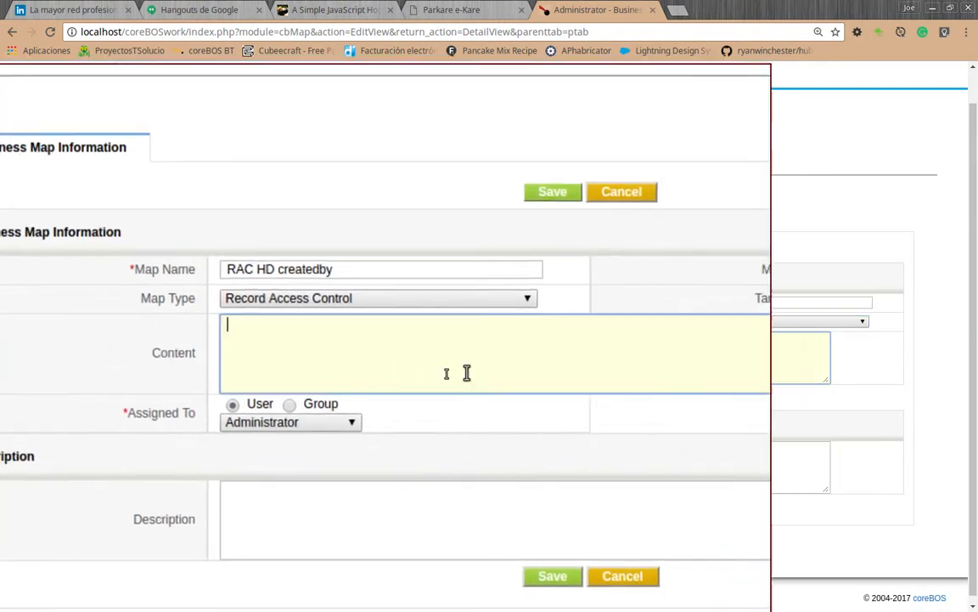
key(ctrl+v)
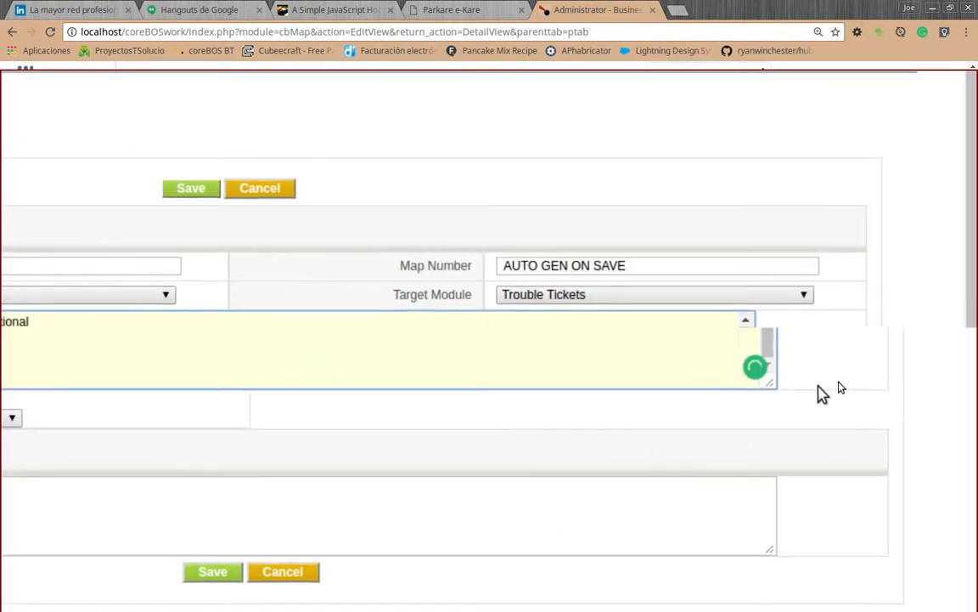
drag(811, 391, 807, 560)
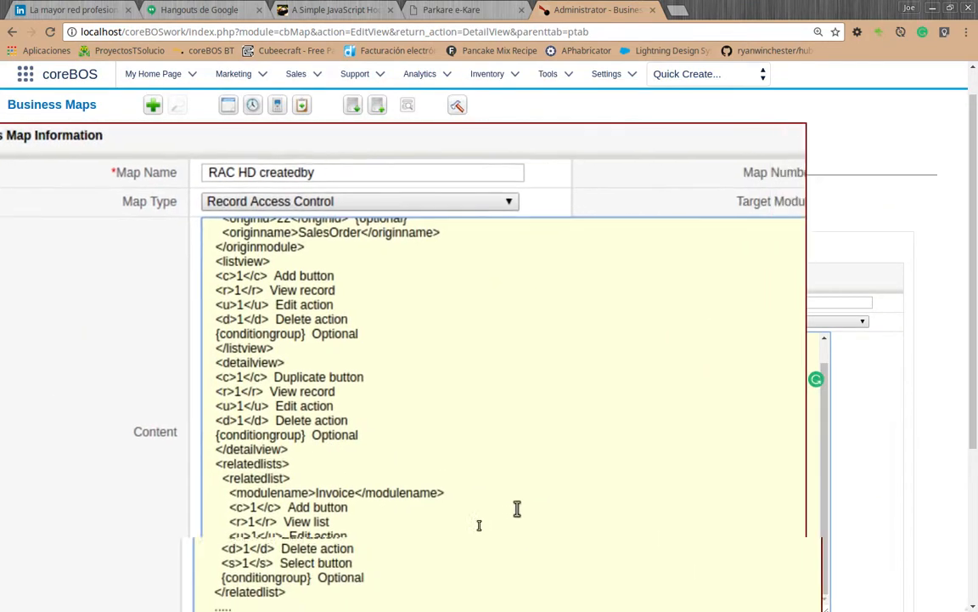
scroll(571, 500, up, 5)
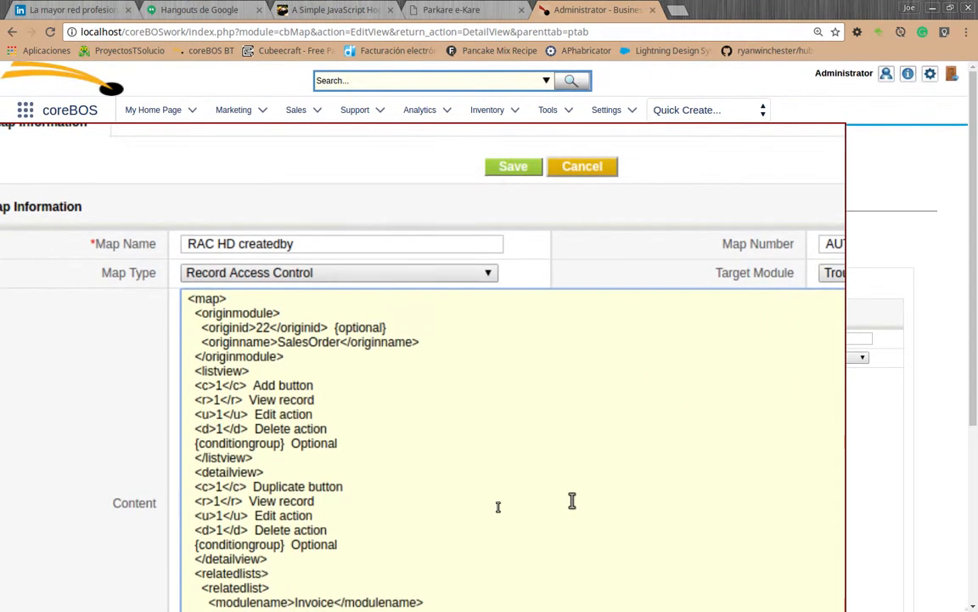
Delete the optional originid line from the originmodule section of the map content.
click(571, 501)
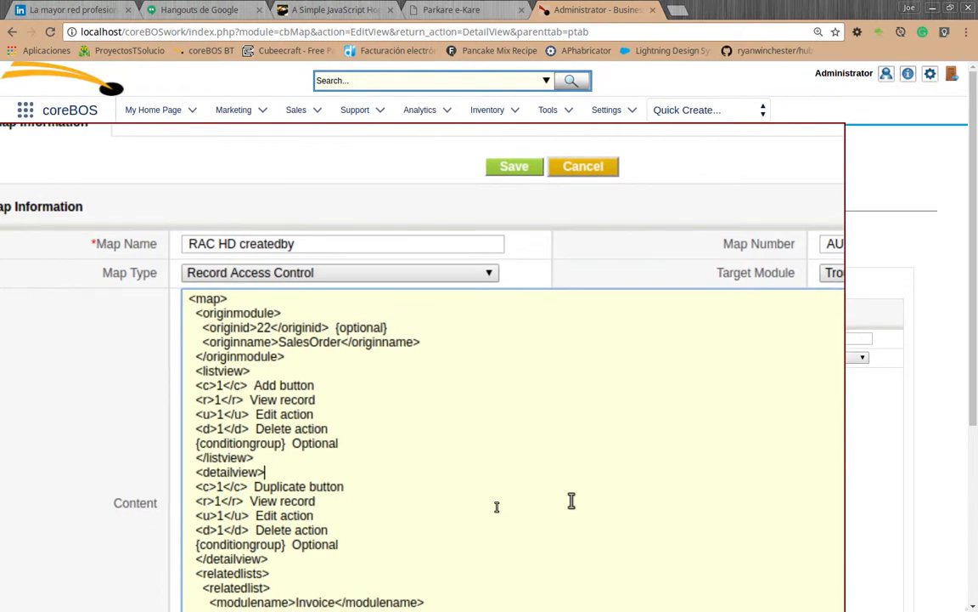
key(Up)
key(Up)
key(Up)
key(Up)
key(Up)
key(Up)
key(Up)
key(End)
key(shift+Home)
key(Delete)
key(Delete)
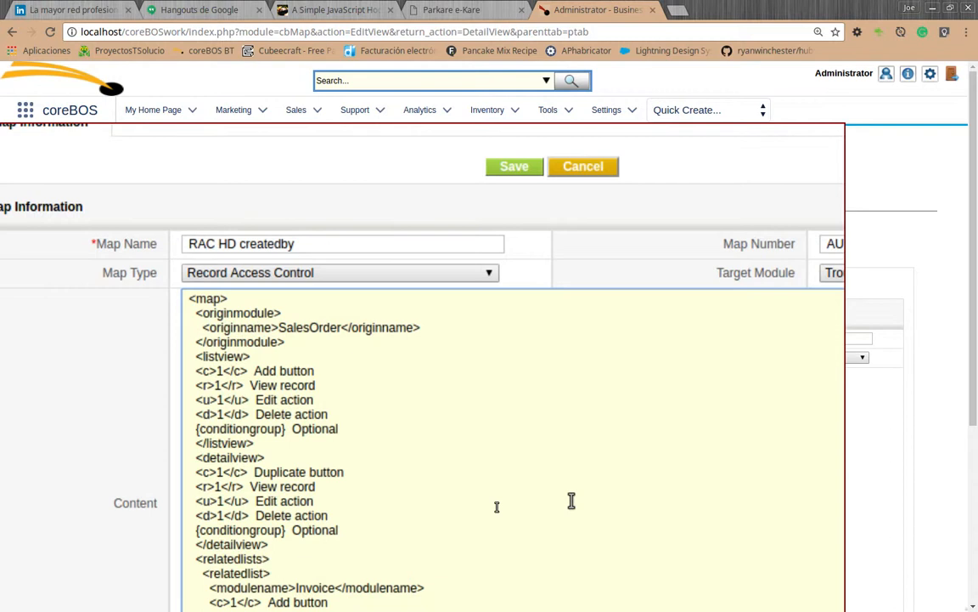
Replace the originname value in the map content with HelpDesk.
key(Right)
key(Right)
key(Right)
key(Right)
key(ctrl+shift+Right)
text(HelpDes)
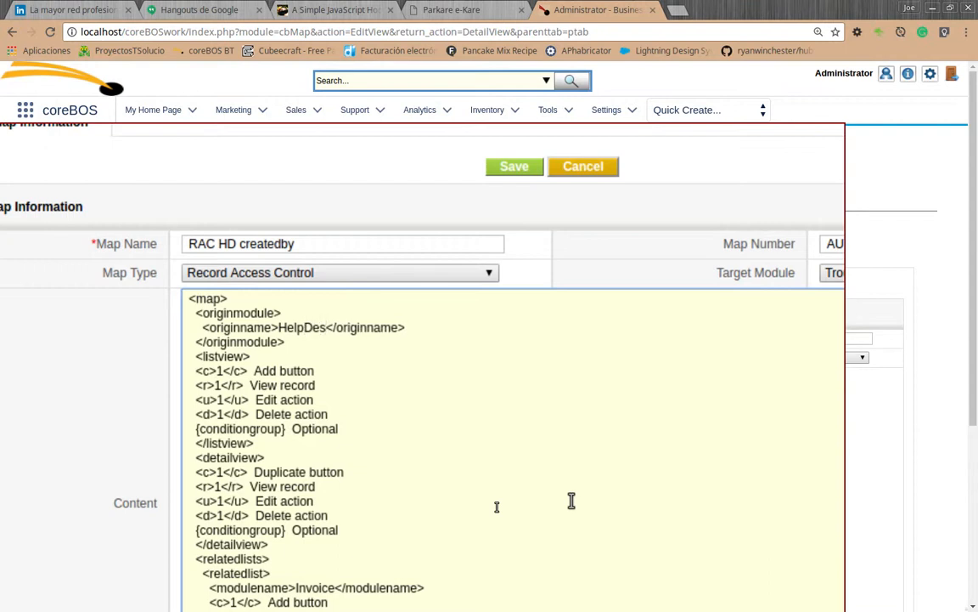
text(k)
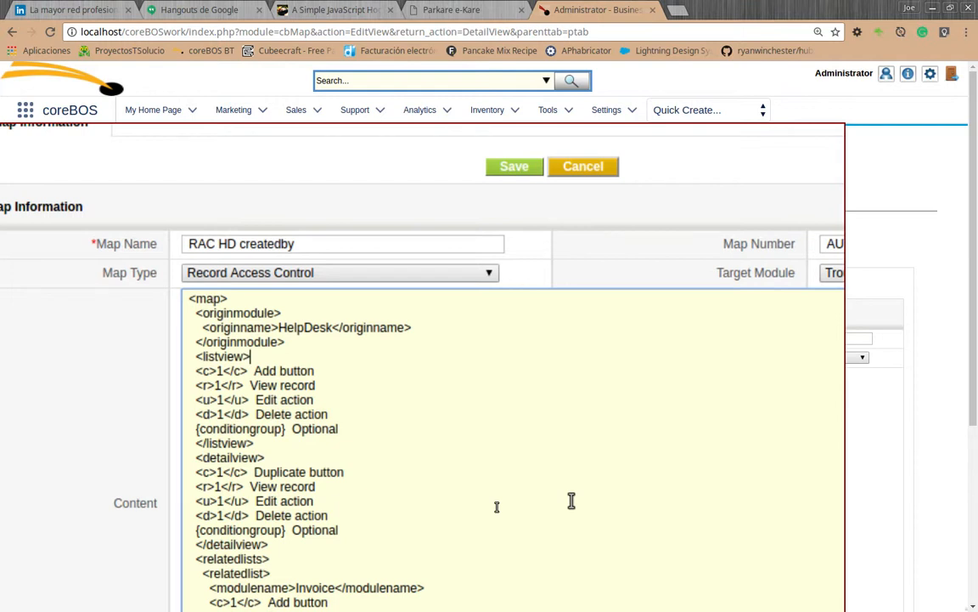
Remove the explanatory texts after the c and r tags in the map's listview section.
key(Down)
key(End)
key(Left)
key(Left)
key(Left)
key(Left)
key(Left)
key(Left)
key(Left)
key(Left)
key(Left)
key(Left)
key(Left)
key(Left)
key(shift+End)
key(Delete)
key(Down)
key(shift+End)
key(Delete)
Set the listview section's u value to 0 and remove the Edit action text after its tag.
key(Down)
key(Left)
key(Left)
key(Left)
key(Left)
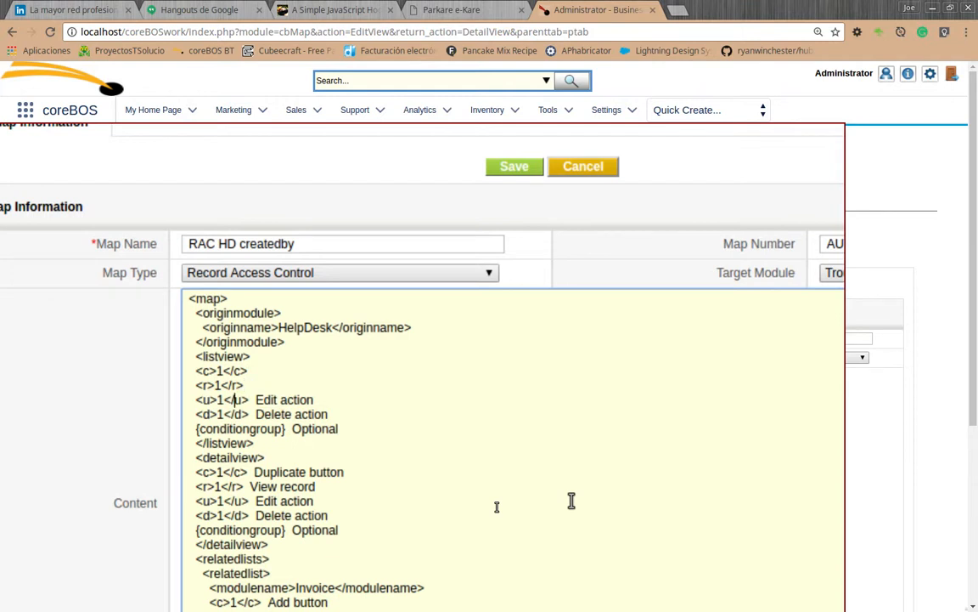
key(BackSpace)
text(0)
key(Right)
key(Right)
key(Right)
key(Right)
key(shift+End)
key(Delete)
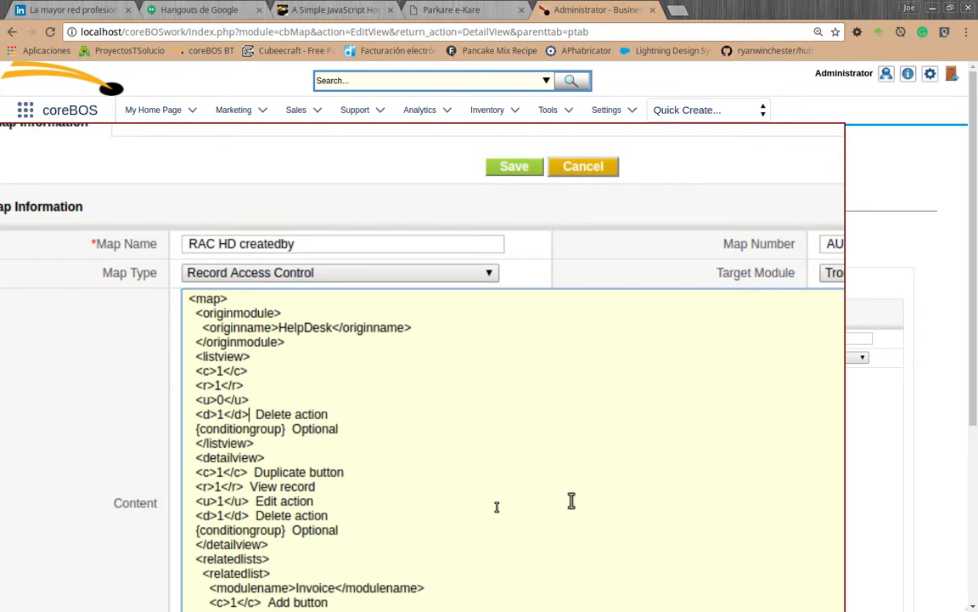
Remove the Delete action text from the listview section's d line and set its value to 0.
key(Down)
key(shift+End)
key(Delete)
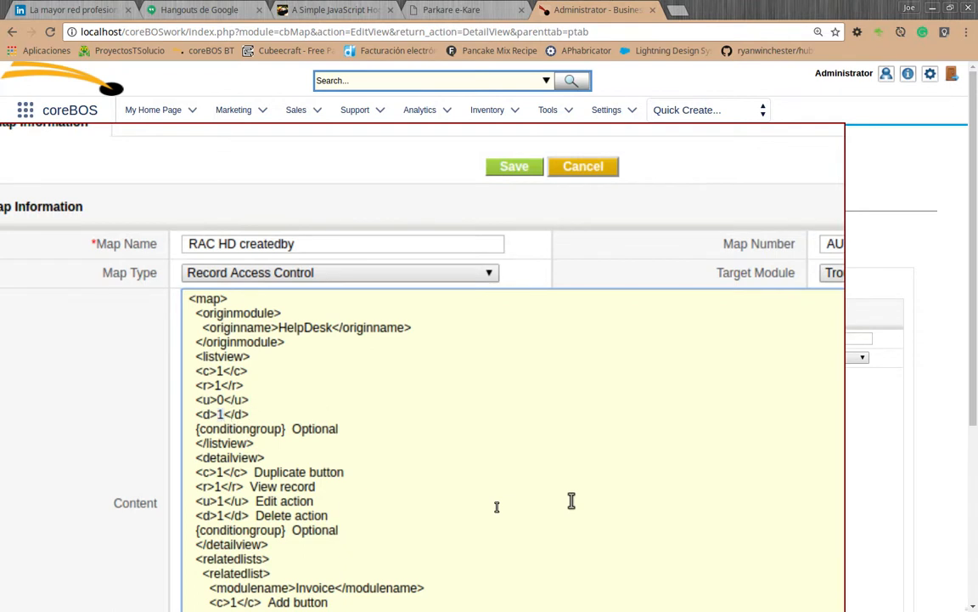
text(0)
Delete the optional conditiongroup line from the listview section.
key(Down)
key(Home)
key(shift+End)
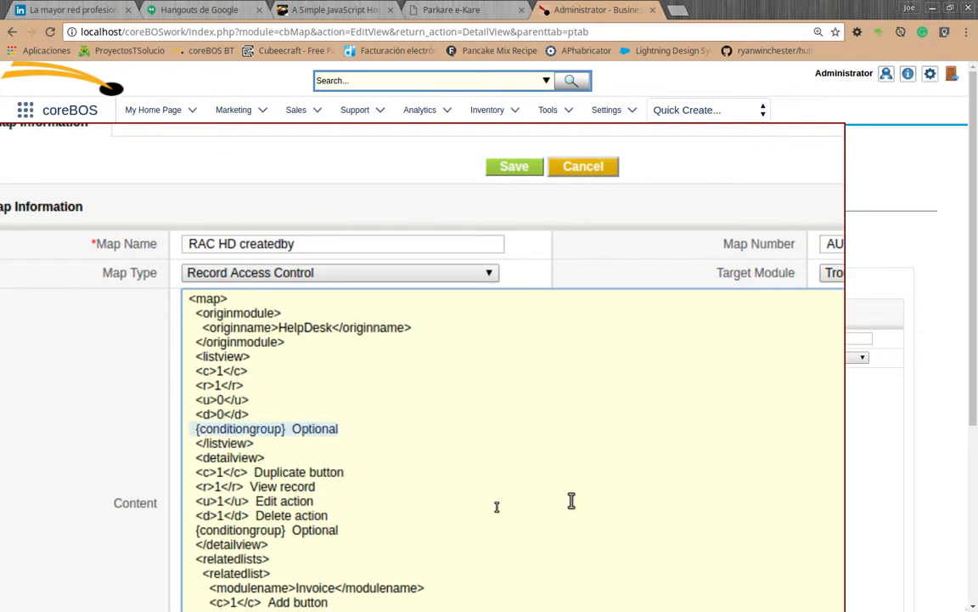
key(Delete)
key(Delete)
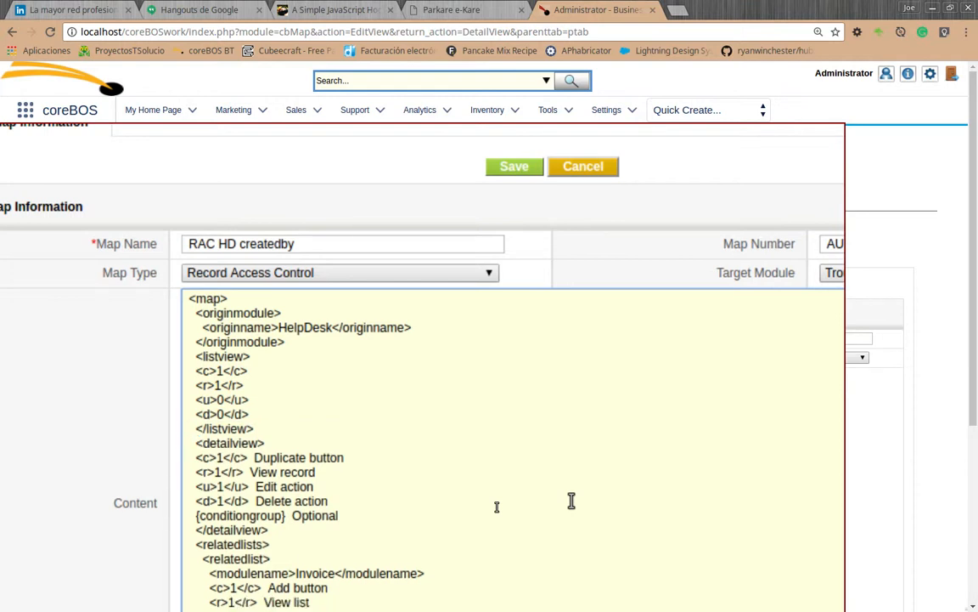
Remove the Duplicate button and View record texts after the detailview section's c and r tags.
key(Right)
key(Right)
key(Right)
key(Right)
key(Right)
key(Right)
key(Right)
key(Right)
key(shift+End)
key(Delete)
key(Down)
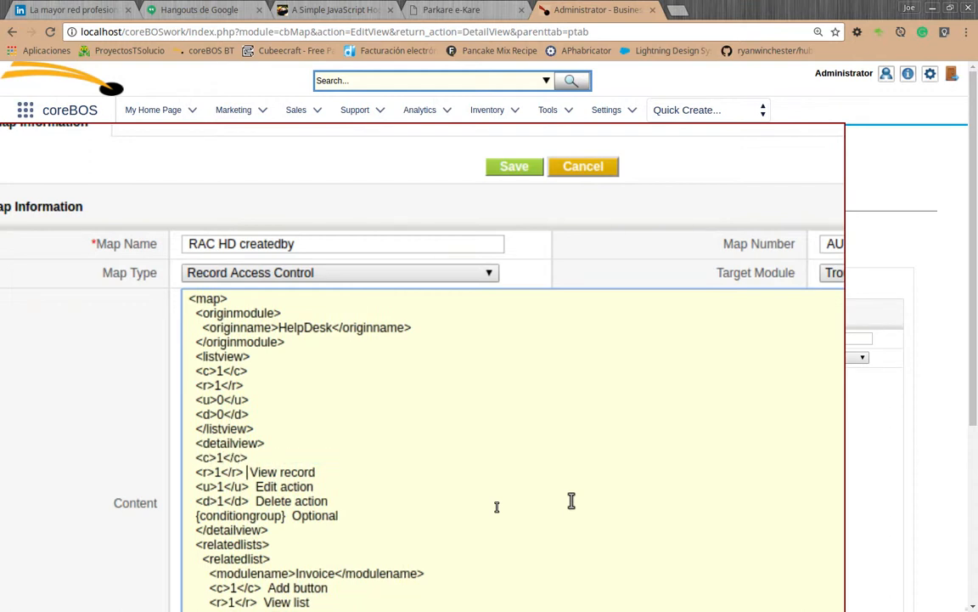
key(shift+End)
key(Delete)
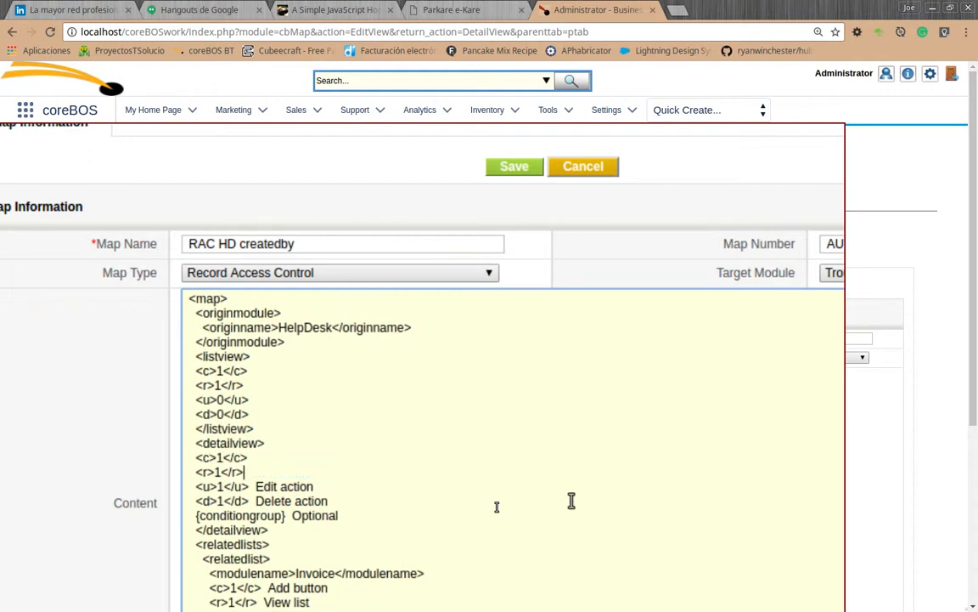
Remove the explanatory texts from the detailview section's u and d lines and set both values to 0.
key(Down)
key(shift+End)
key(Delete)
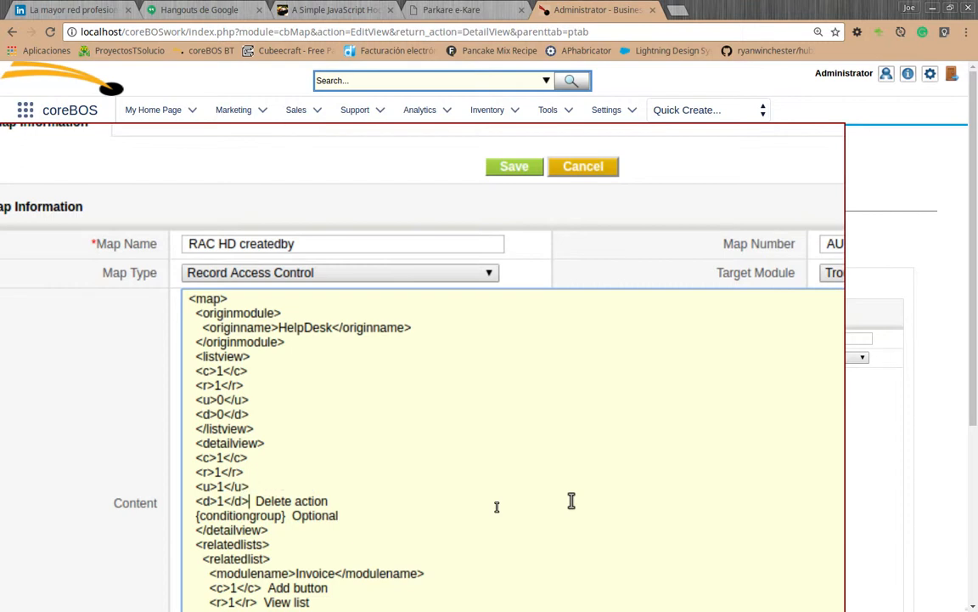
key(shift+End)
key(Delete)
key(Left)
key(Left)
key(Left)
key(Left)
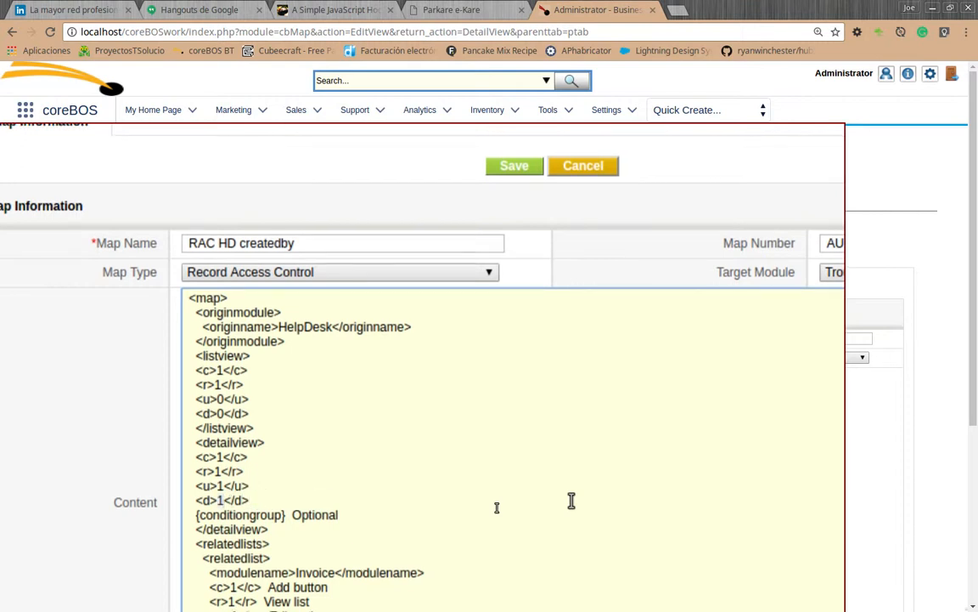
text(0)
key(shift+Right)
text(0)
Delete the optional conditiongroup line from the detailview section.
key(Down)
key(Down)
key(End)
key(shift+Home)
key(BackSpace)
key(BackSpace)
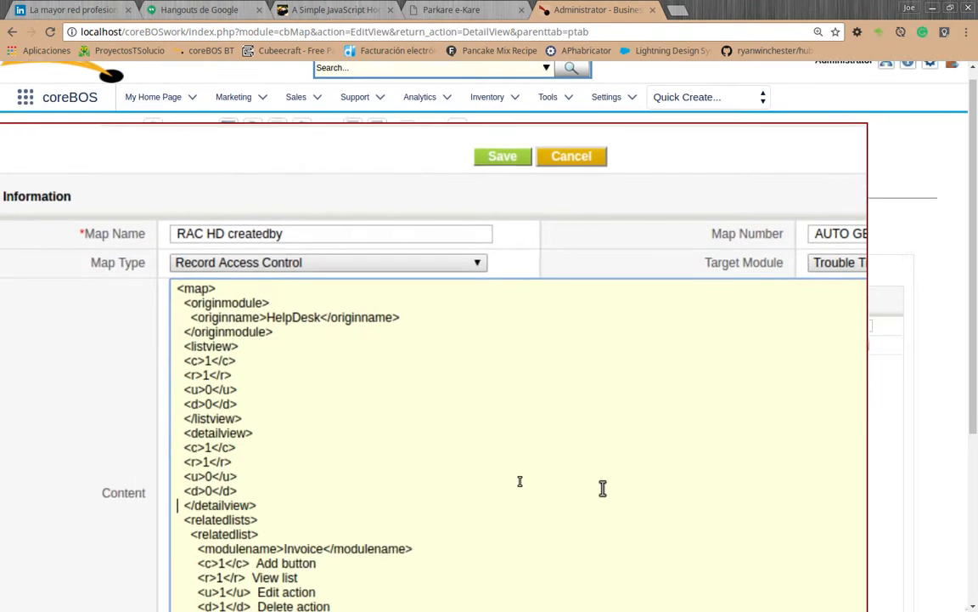
Delete the whole relatedlists section from the map content and save the business map.
scroll(586, 493, down, 5)
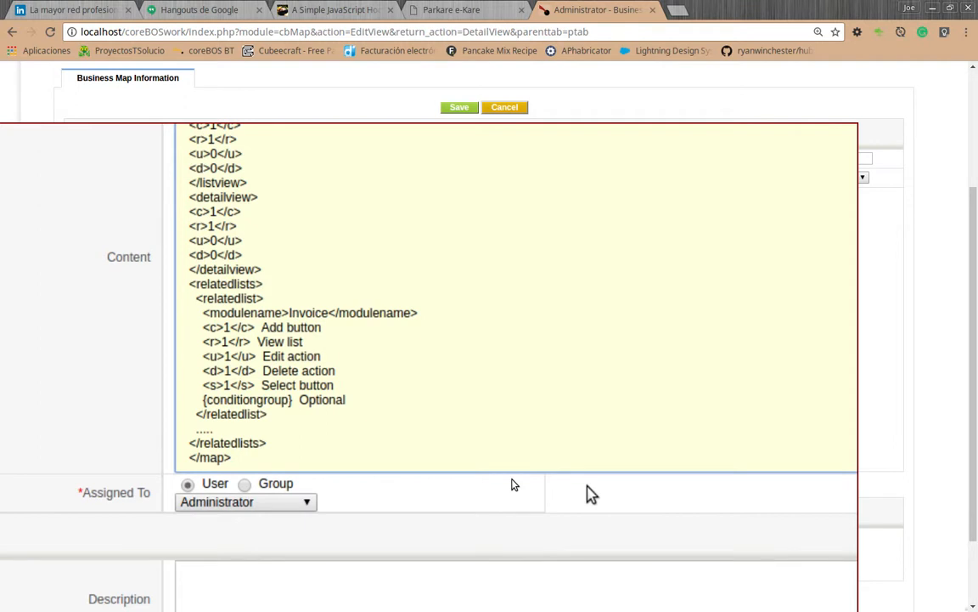
key(shift+Down)
key(shift+Down)
key(shift+Down)
key(shift+Down)
key(shift+Down)
key(shift+Down)
key(shift+Down)
key(shift+Down)
key(shift+Down)
key(shift+Down)
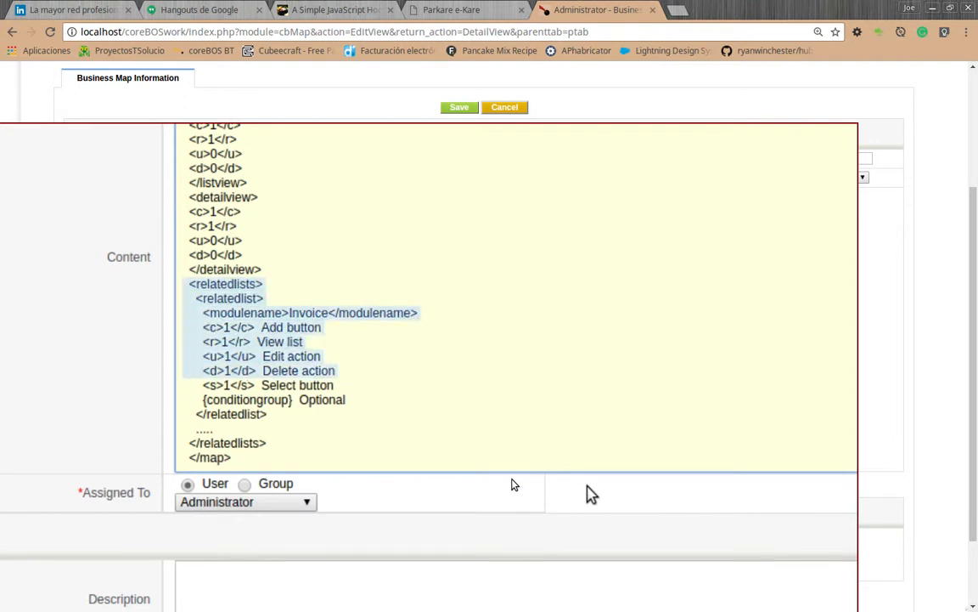
key(shift+Down)
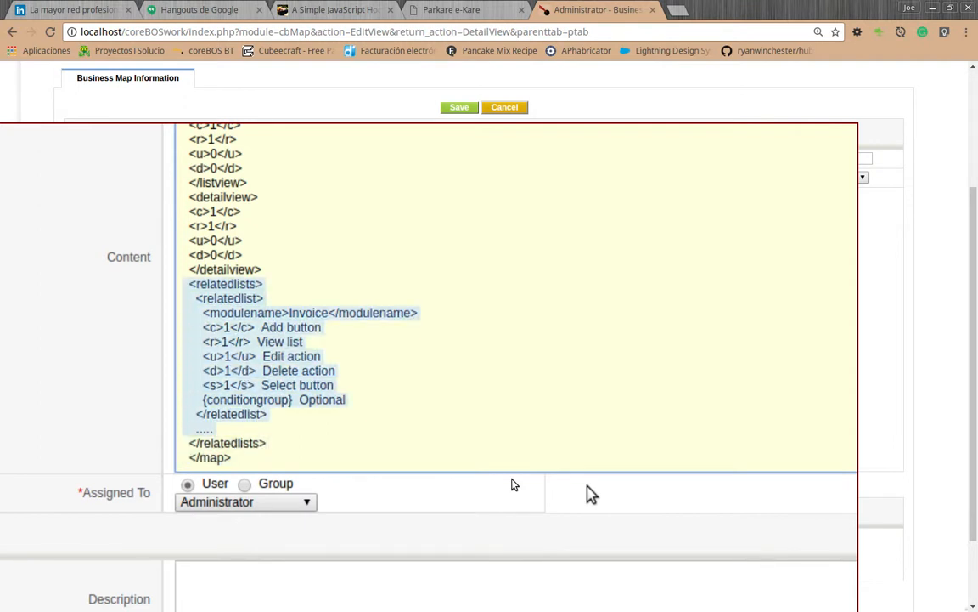
key(shift+Down)
key(Delete)
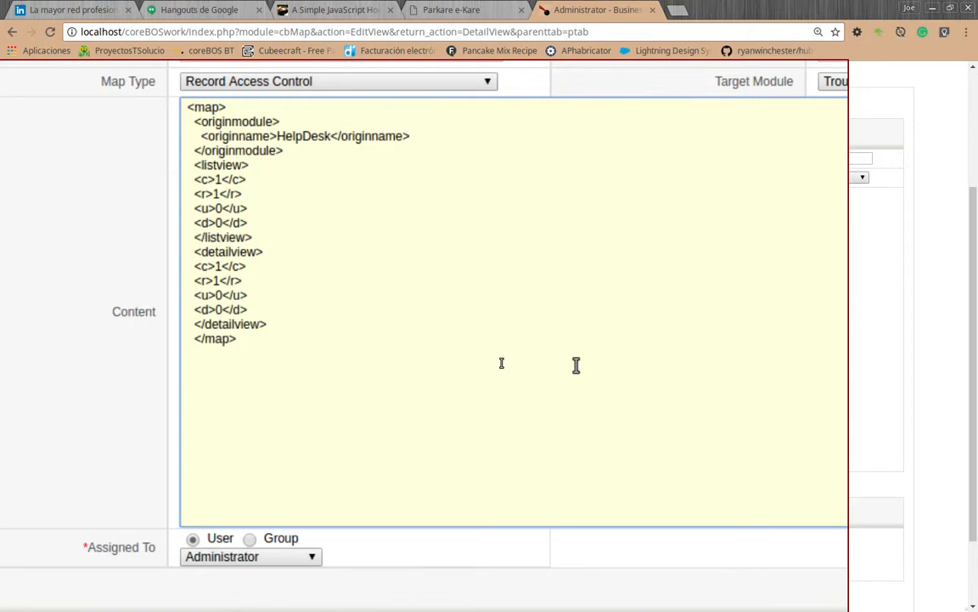
scroll(513, 339, up, 1)
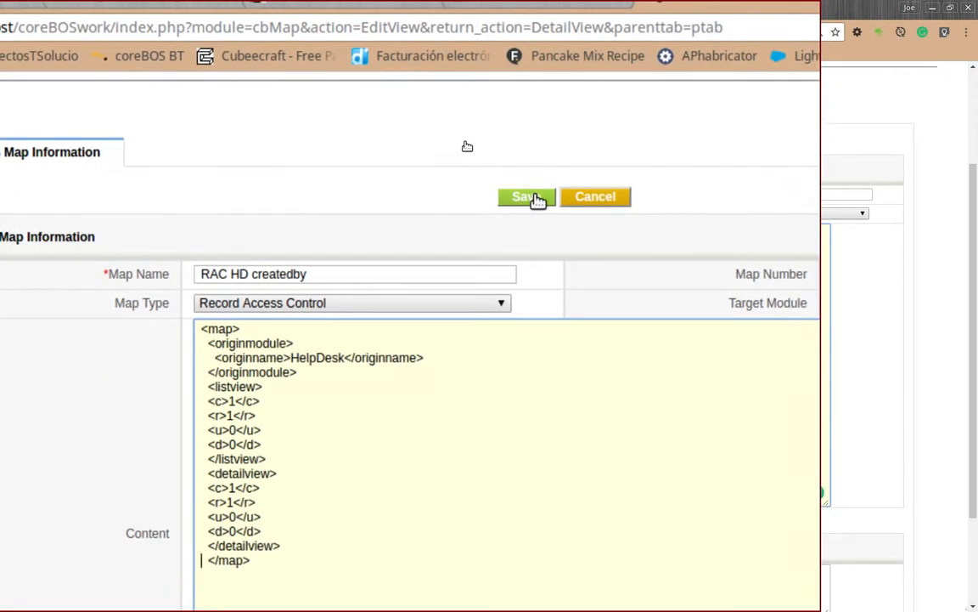
click(479, 148)
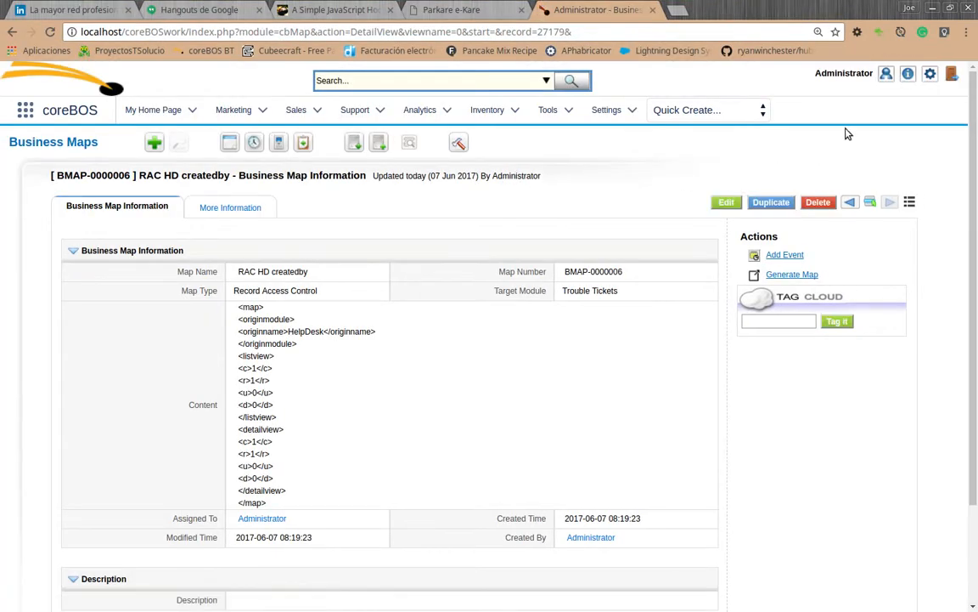
Open the workflow list from the CRM settings.
mouse_move(931, 77)
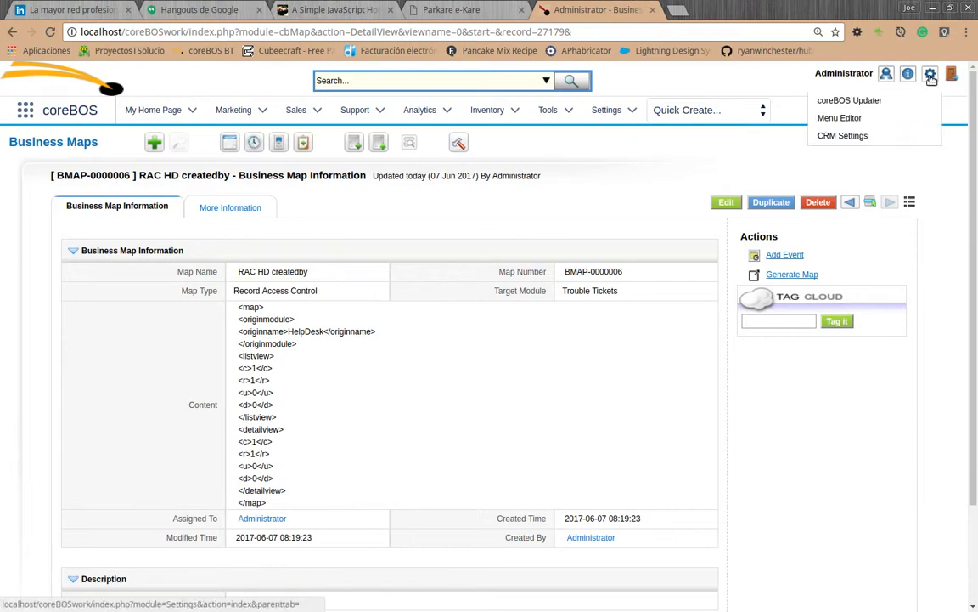
click(931, 76)
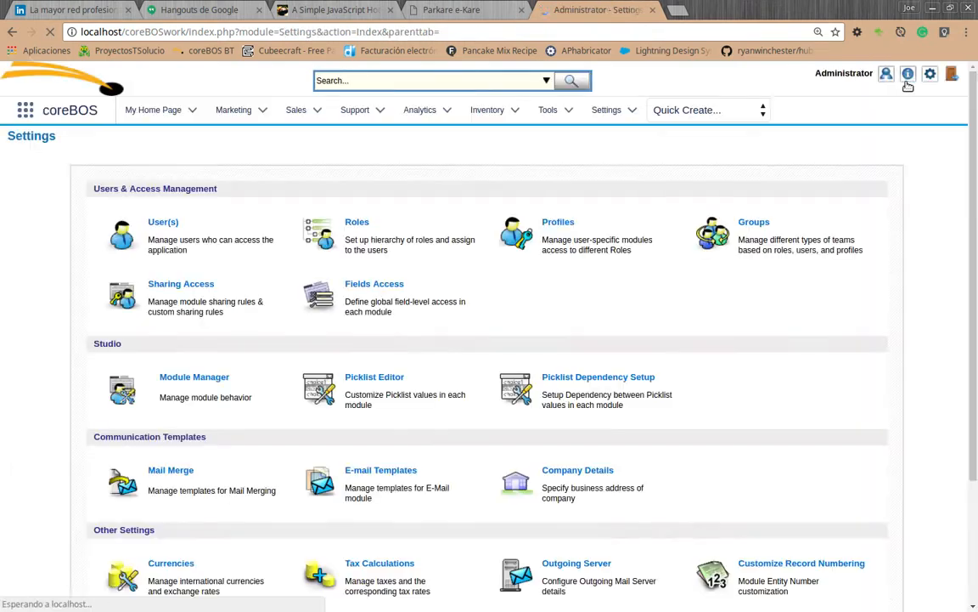
scroll(400, 358, down, 2)
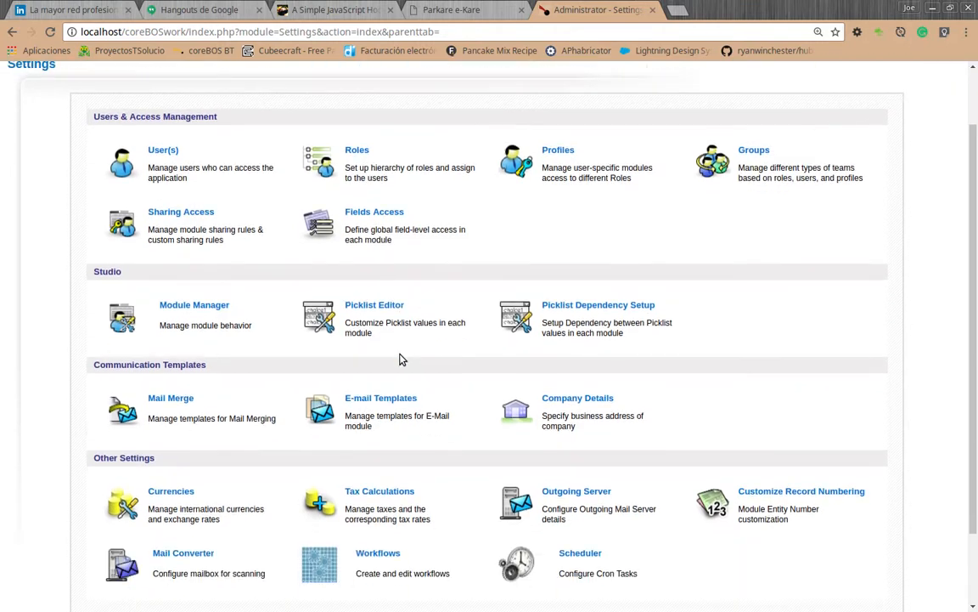
scroll(400, 357, down, 2)
click(385, 459)
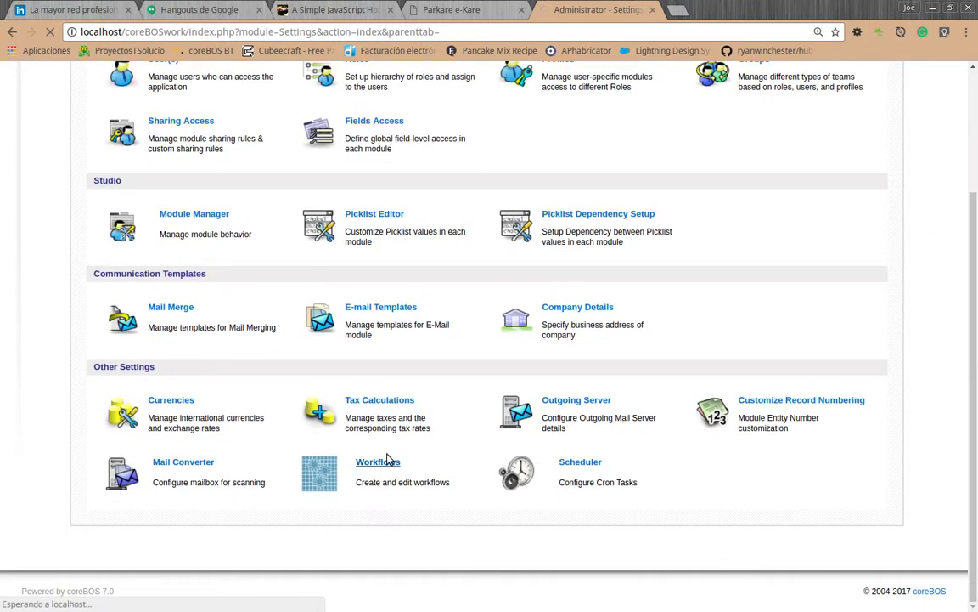
Delete the existing RAC Tickets workflow of the Trouble Tickets module and confirm the deletion.
scroll(391, 459, down, 3)
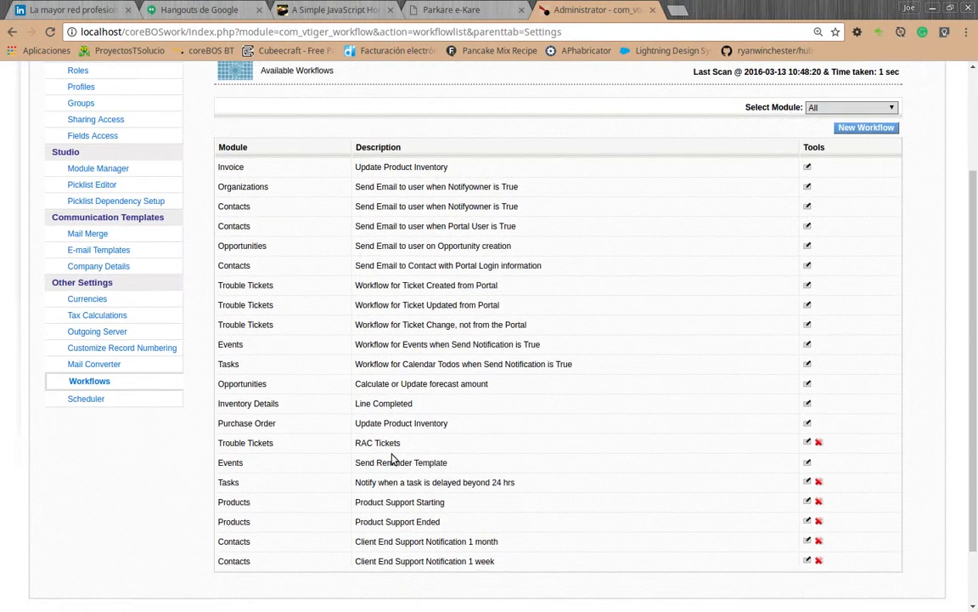
click(818, 442)
click(599, 115)
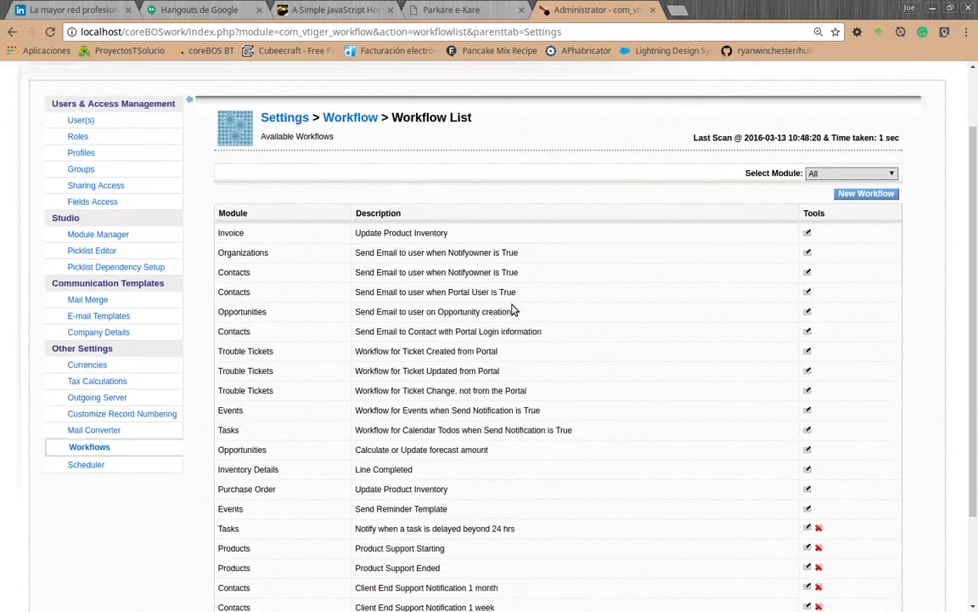
Create a new workflow for the Trouble Tickets module.
scroll(513, 310, down, 3)
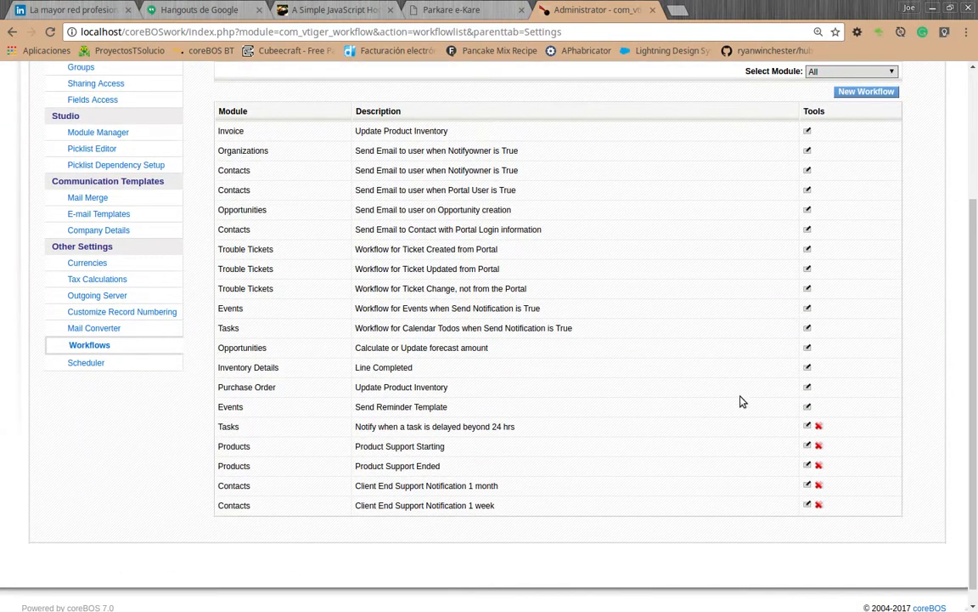
scroll(798, 209, up, 1)
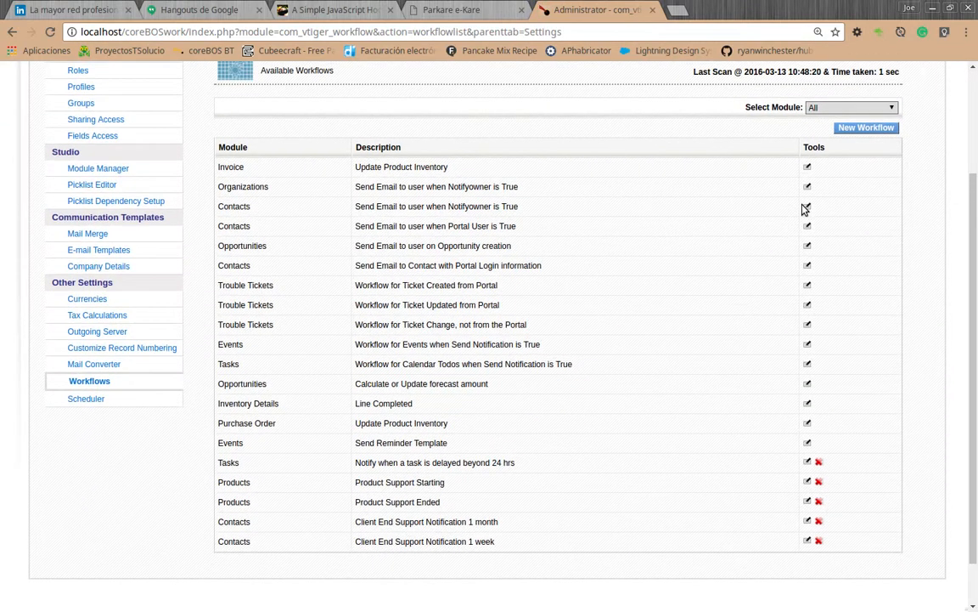
click(863, 130)
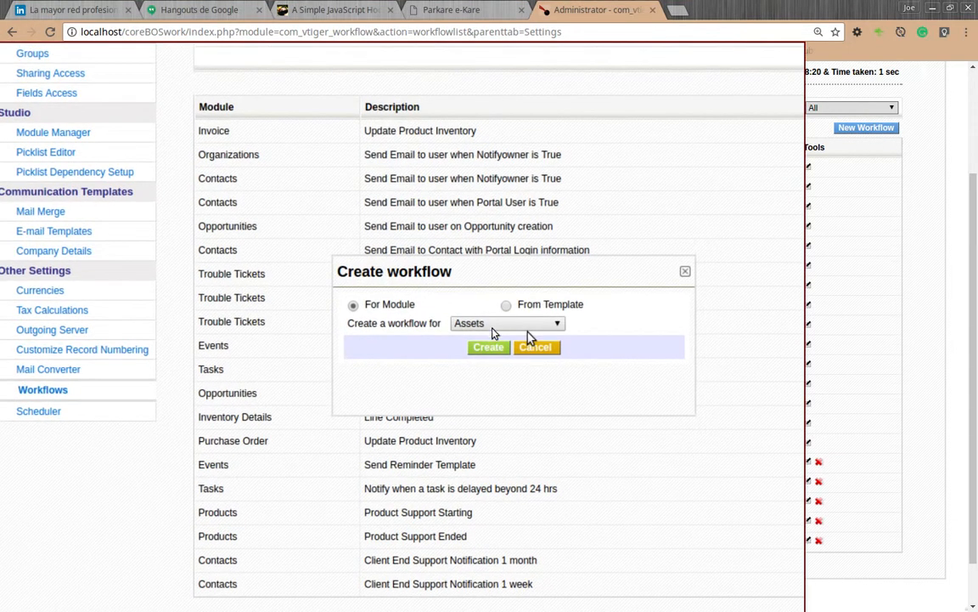
click(493, 328)
scroll(527, 373, down, 5)
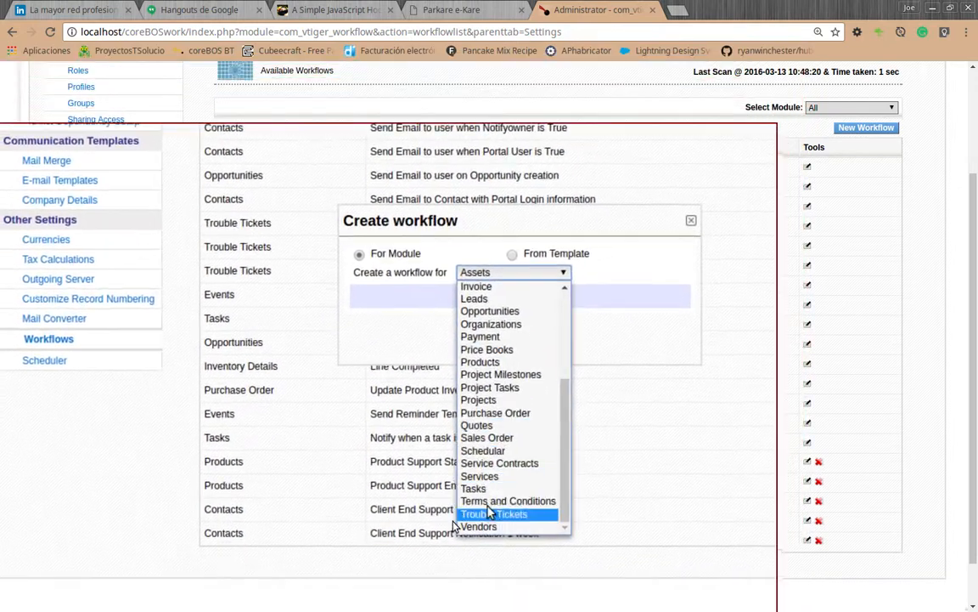
click(490, 513)
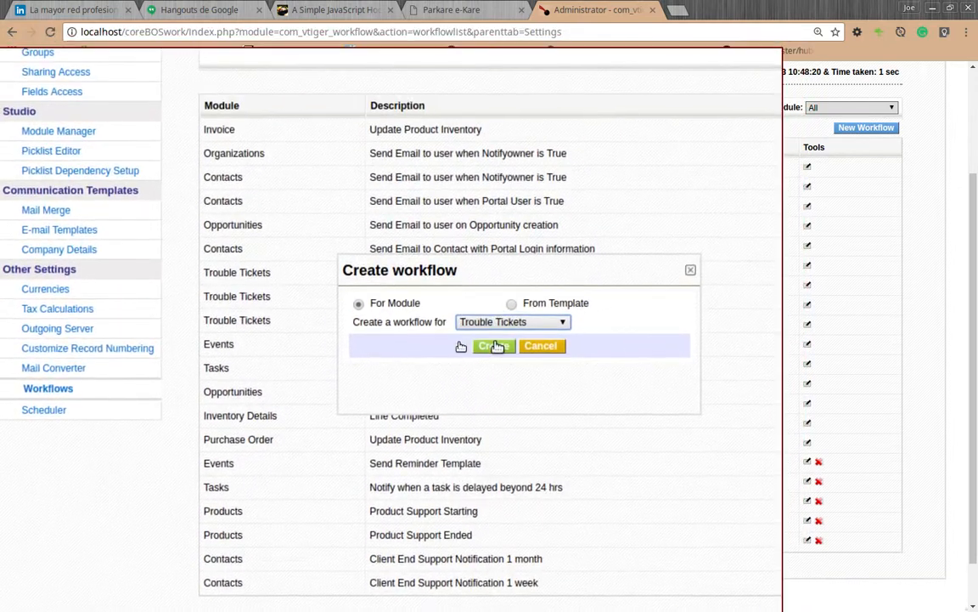
click(497, 346)
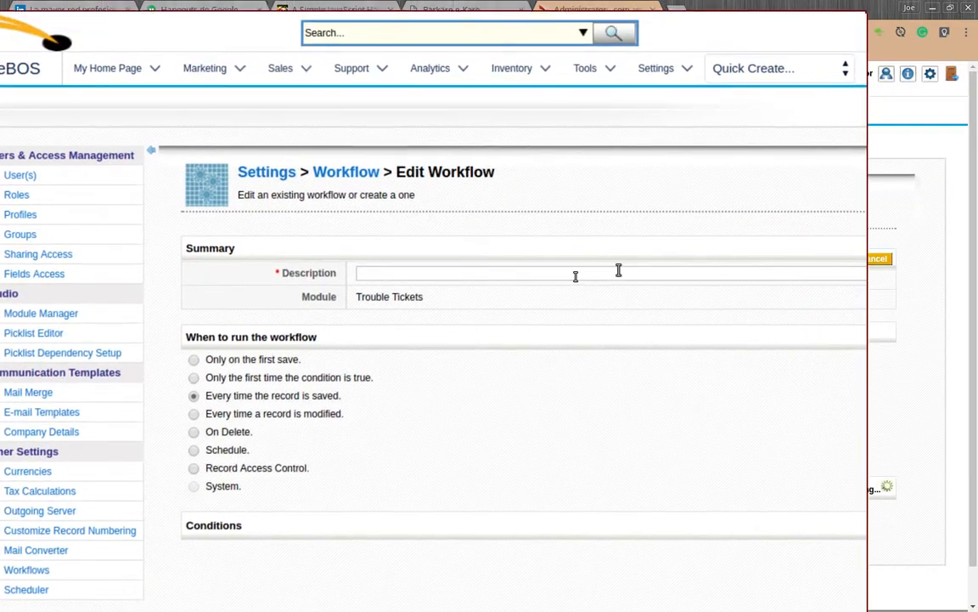
Describe the workflow as "RAC HD CreatedBy" and set it to run on Record Access Control.
click(576, 277)
text(RAC)
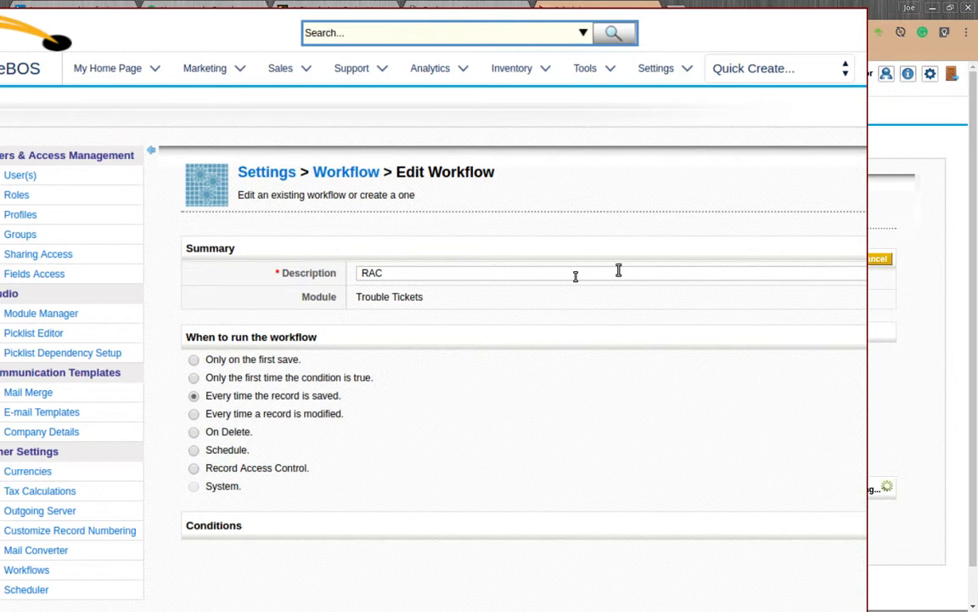
text(D CreatedBy)
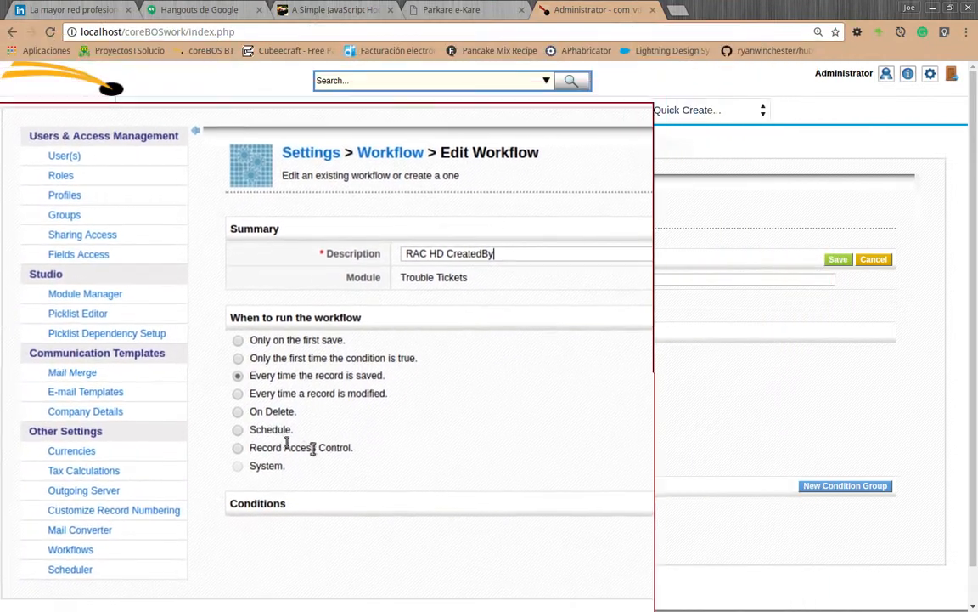
click(240, 447)
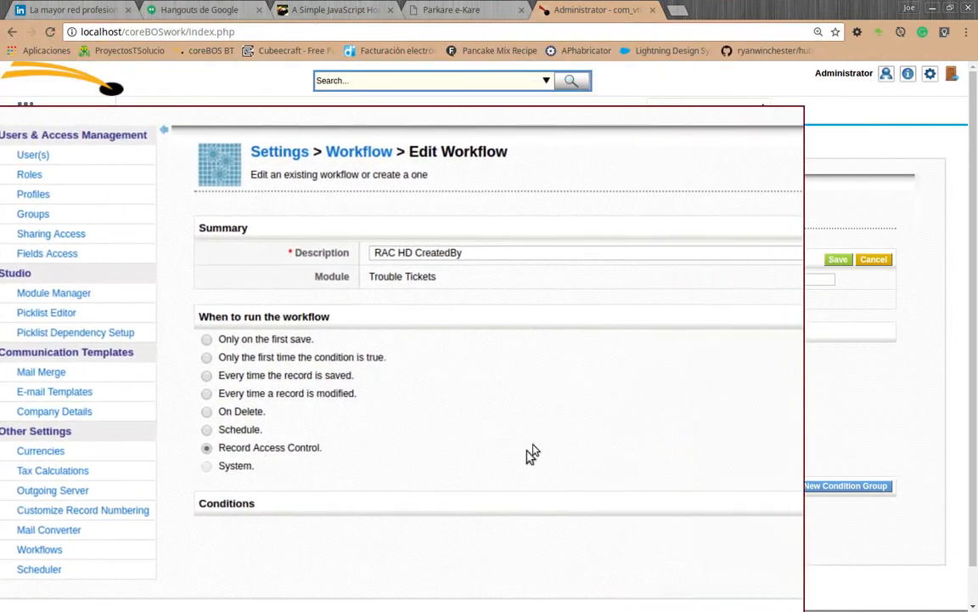
Add a condition group to the workflow with a condition on the Created By field using the "is not" operator.
scroll(790, 463, right, 1)
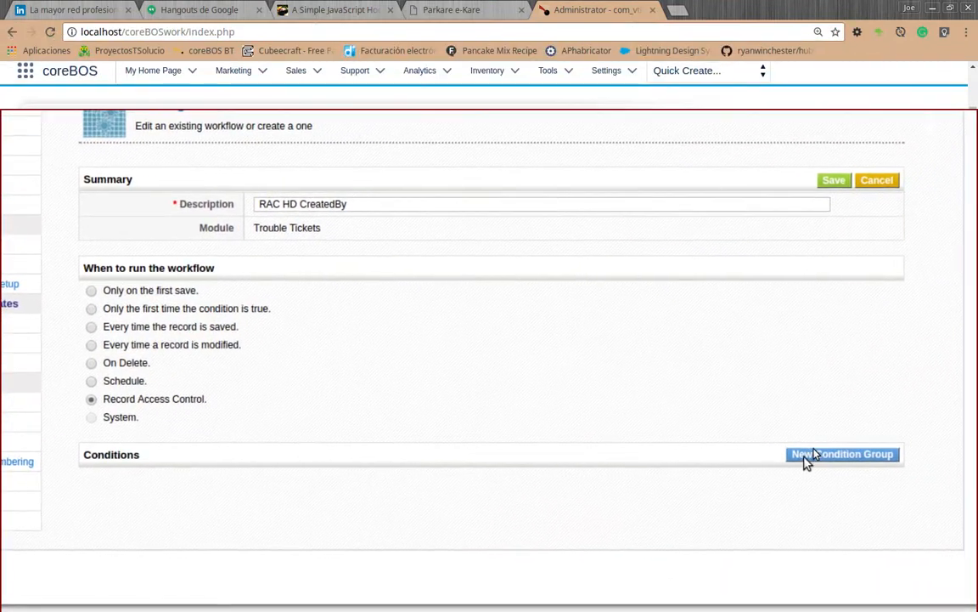
click(807, 459)
scroll(596, 485, left, 2)
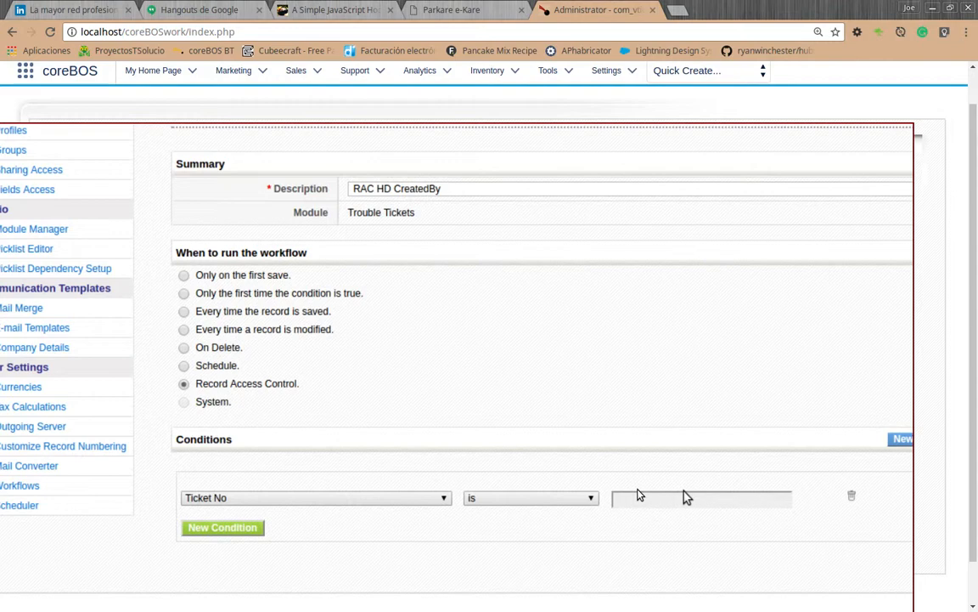
scroll(684, 497, left, 1)
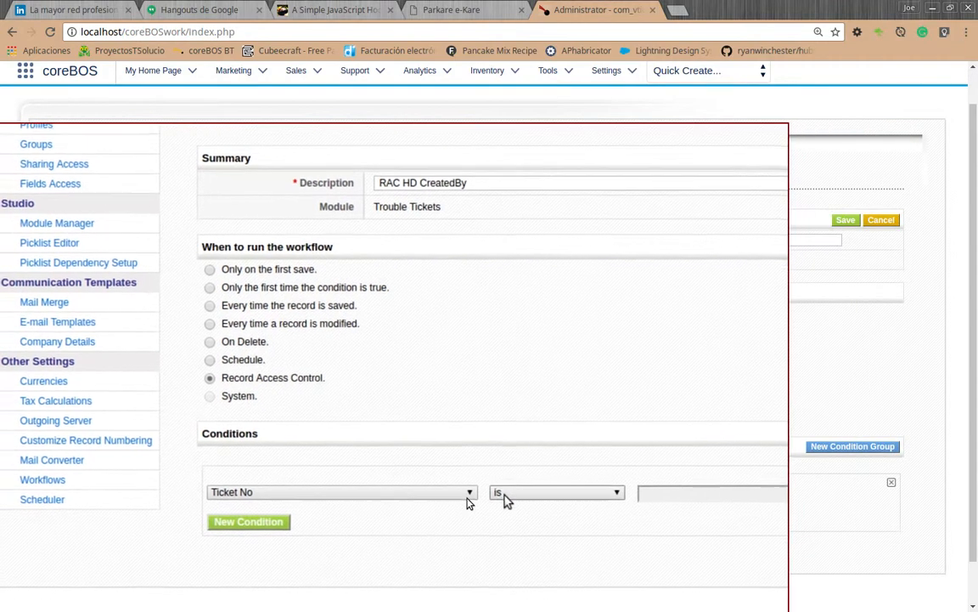
click(454, 500)
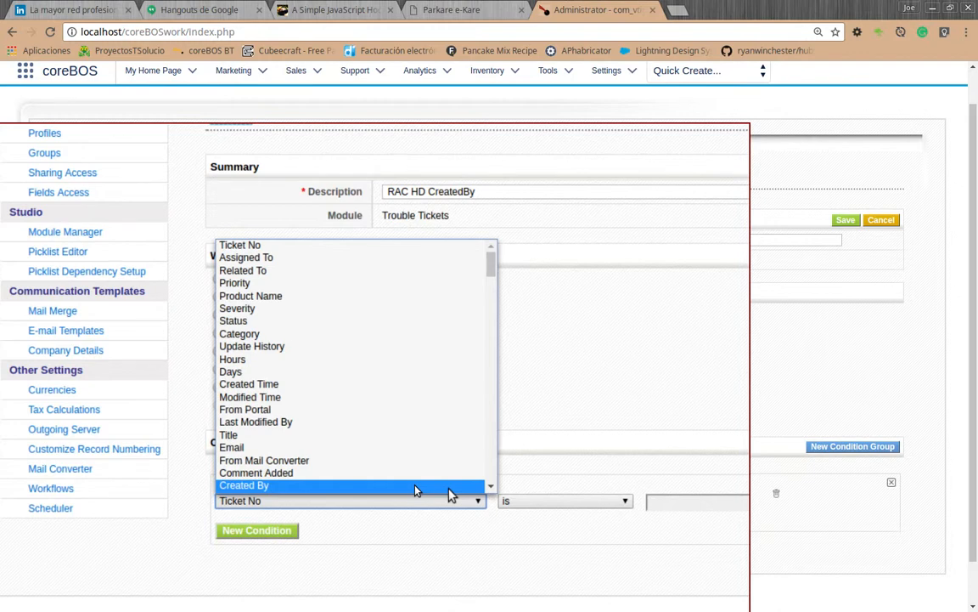
click(415, 486)
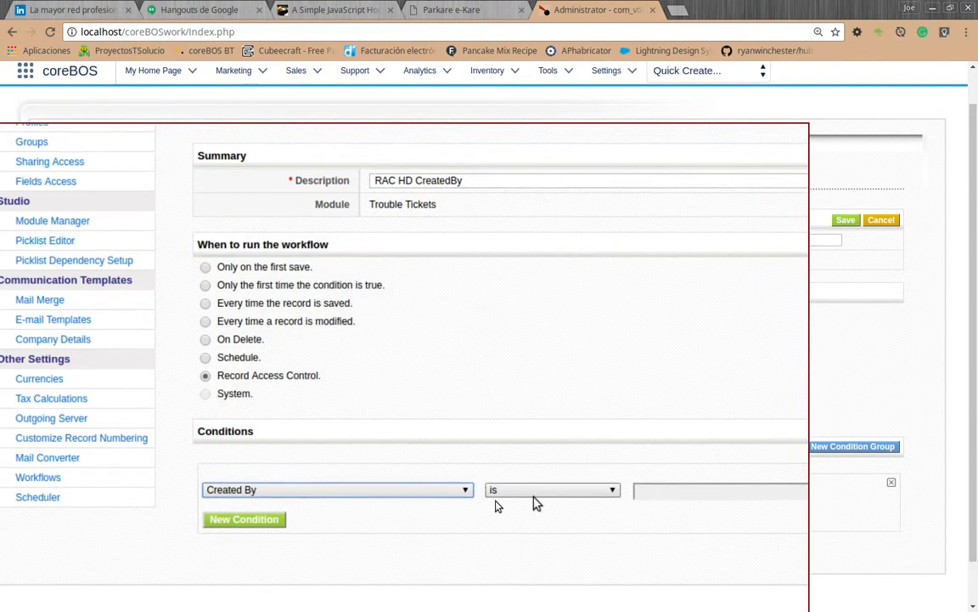
click(540, 497)
click(542, 507)
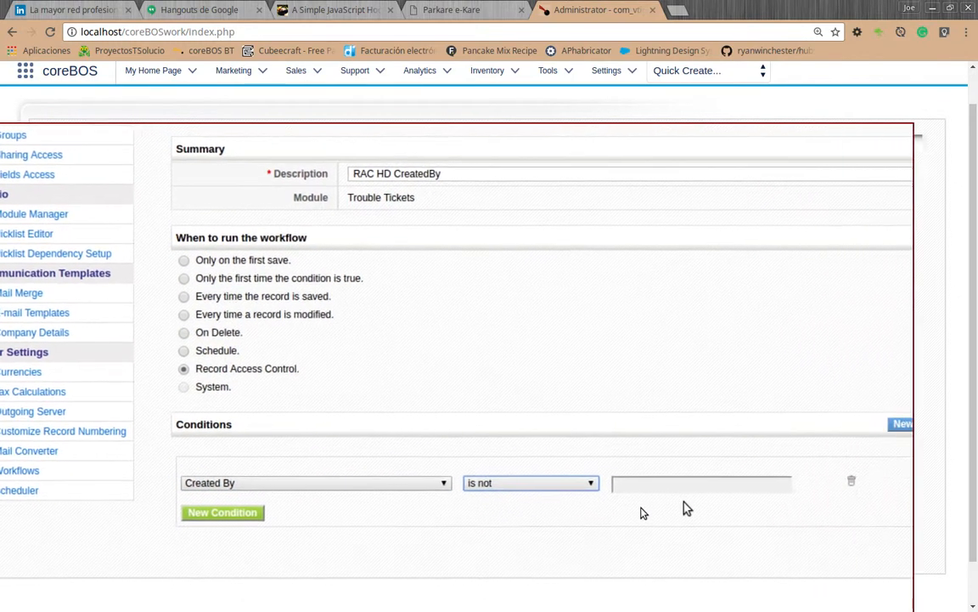
Set the condition's comparison value to the Assigned To field (assigned_user_id) and save the workflow.
click(690, 495)
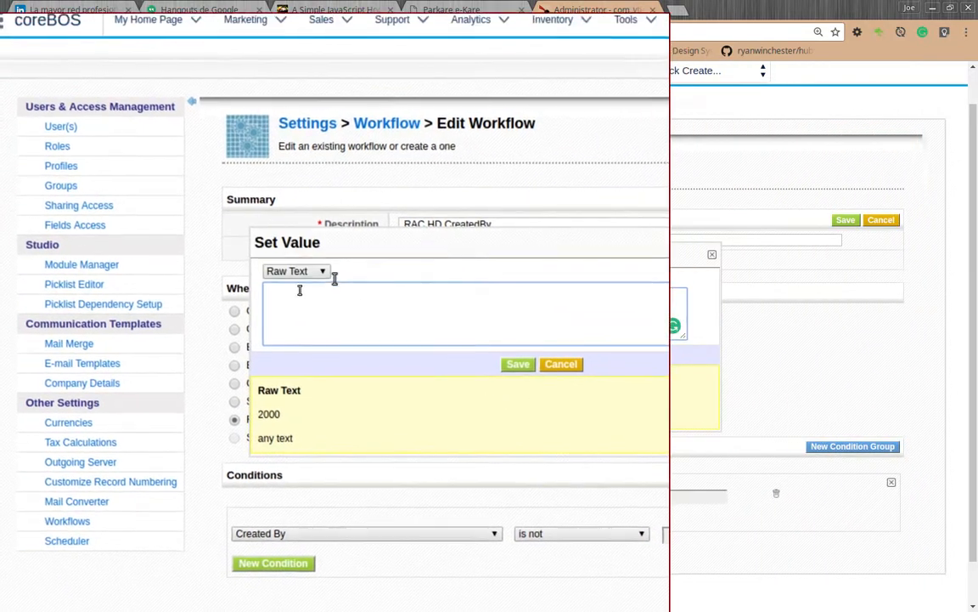
click(310, 273)
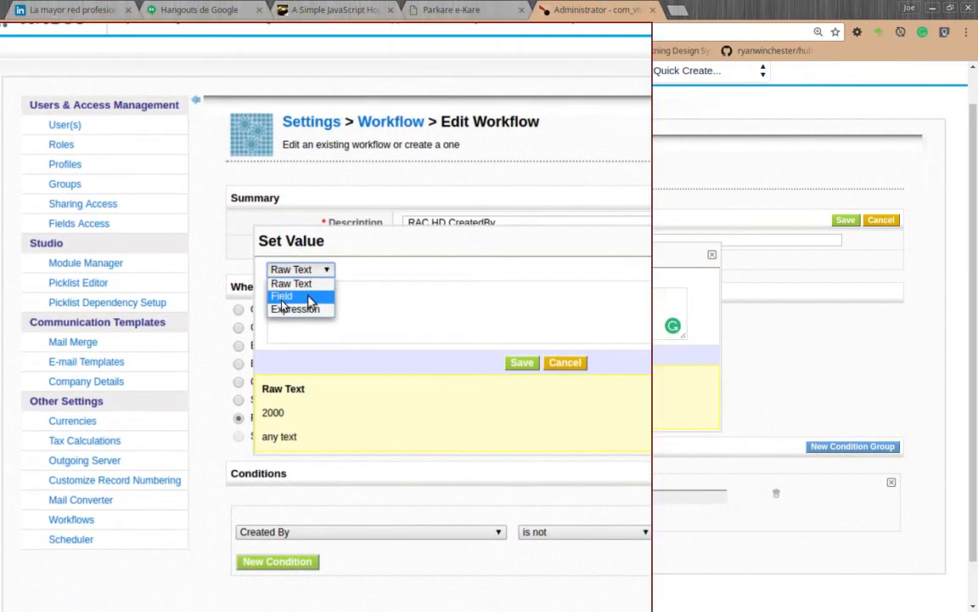
click(278, 297)
click(360, 272)
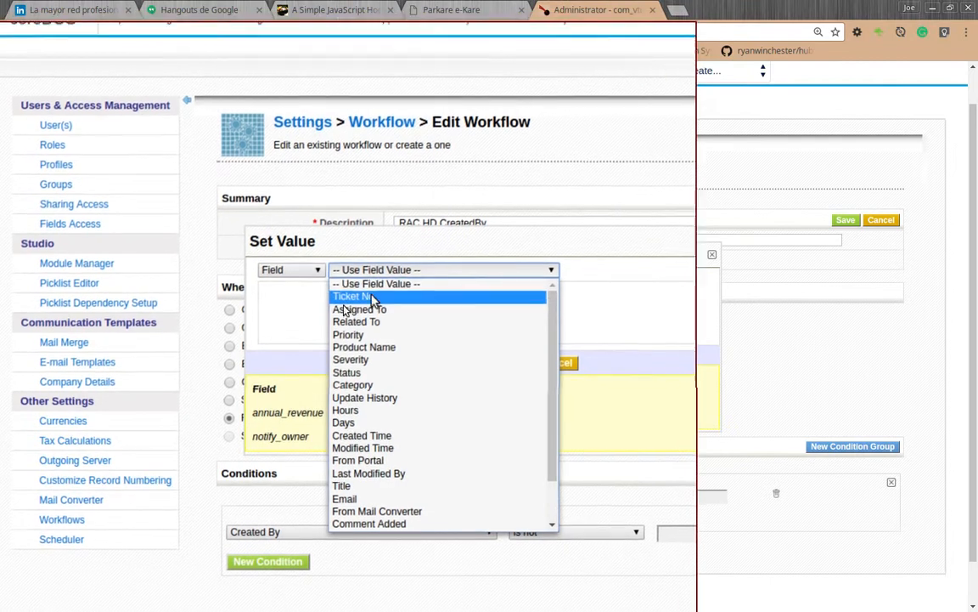
click(381, 313)
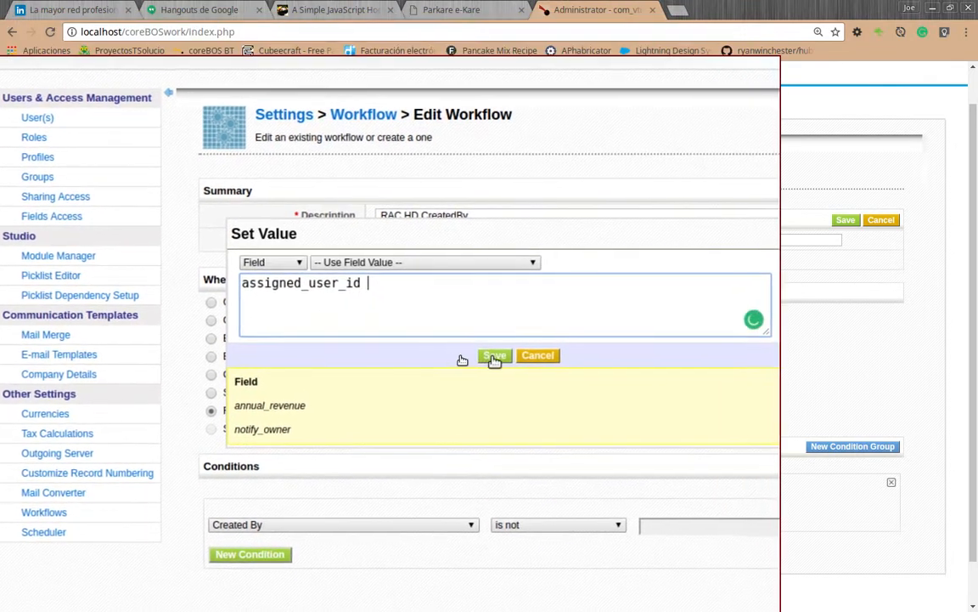
click(511, 361)
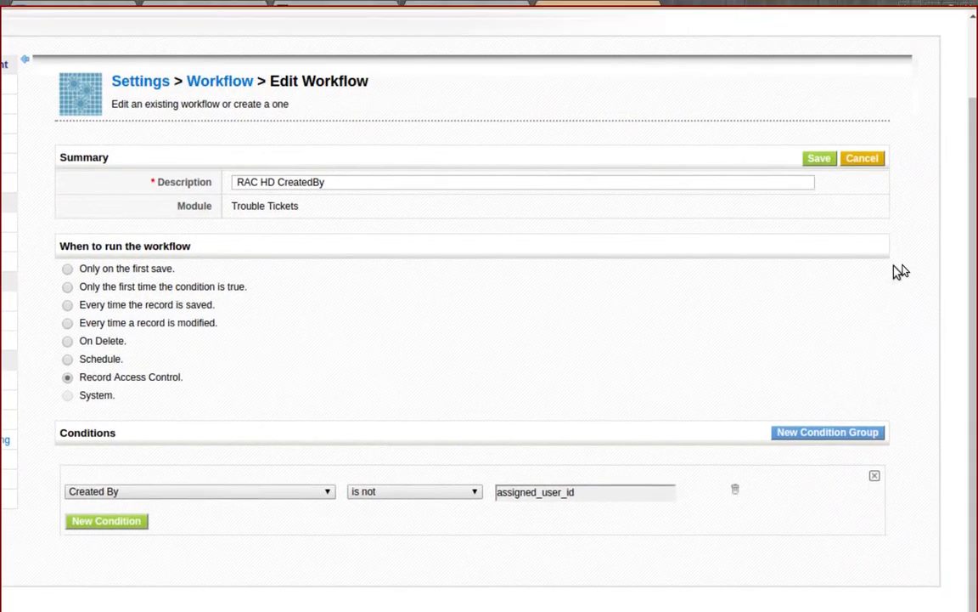
click(818, 220)
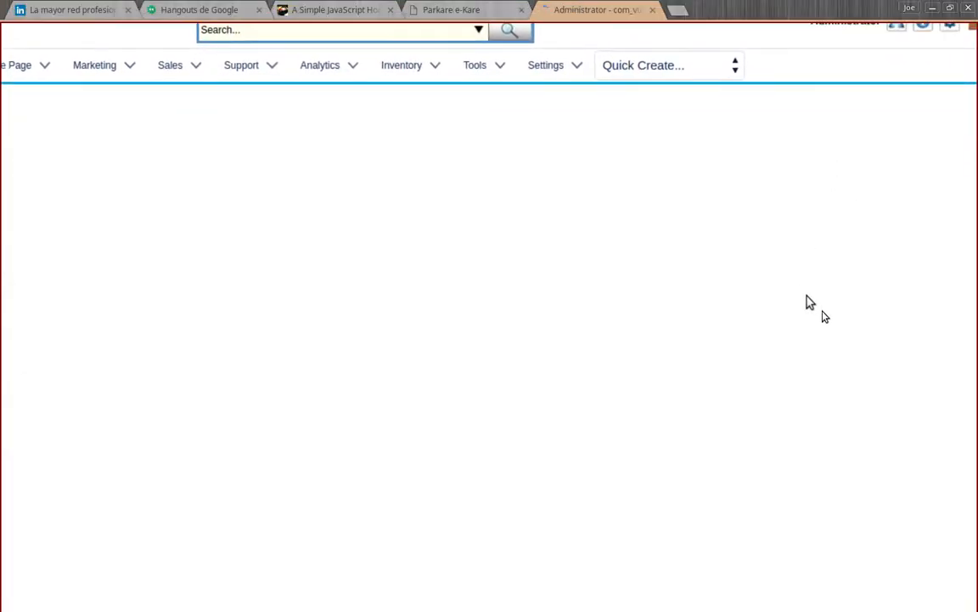
Create a new workflow task of type Select Business Rule.
scroll(850, 391, down, 1)
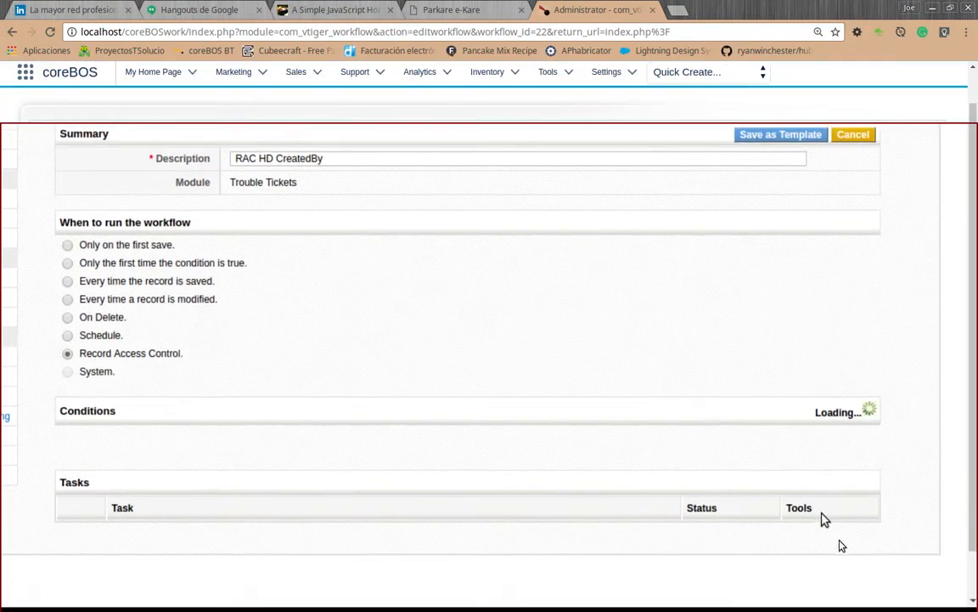
scroll(837, 544, down, 2)
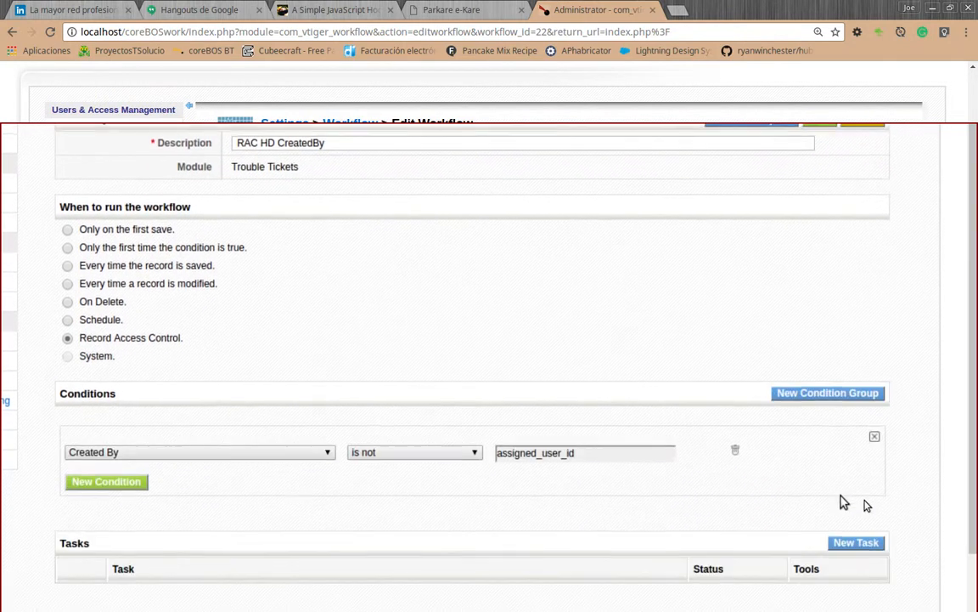
scroll(841, 502, down, 1)
click(853, 516)
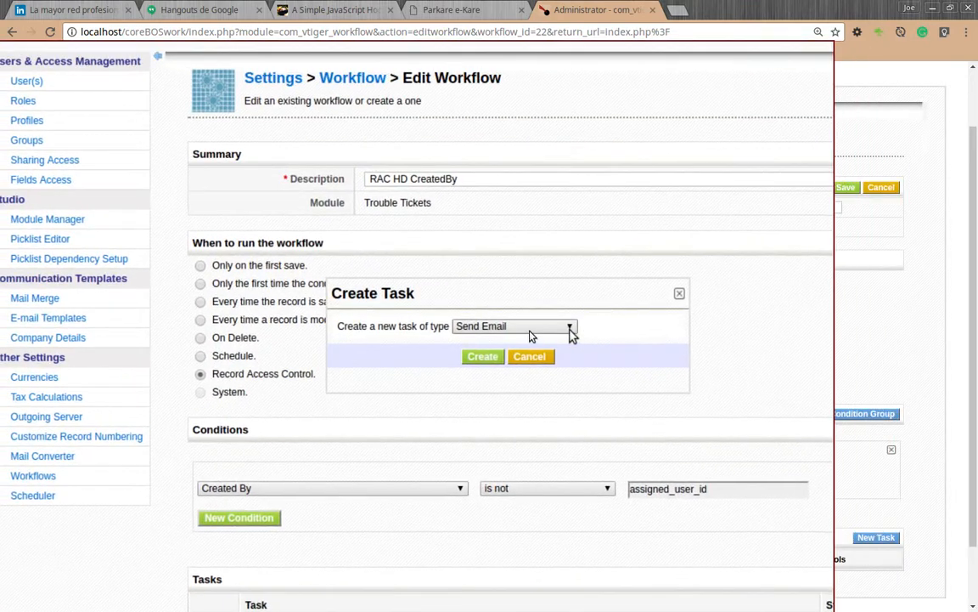
click(571, 330)
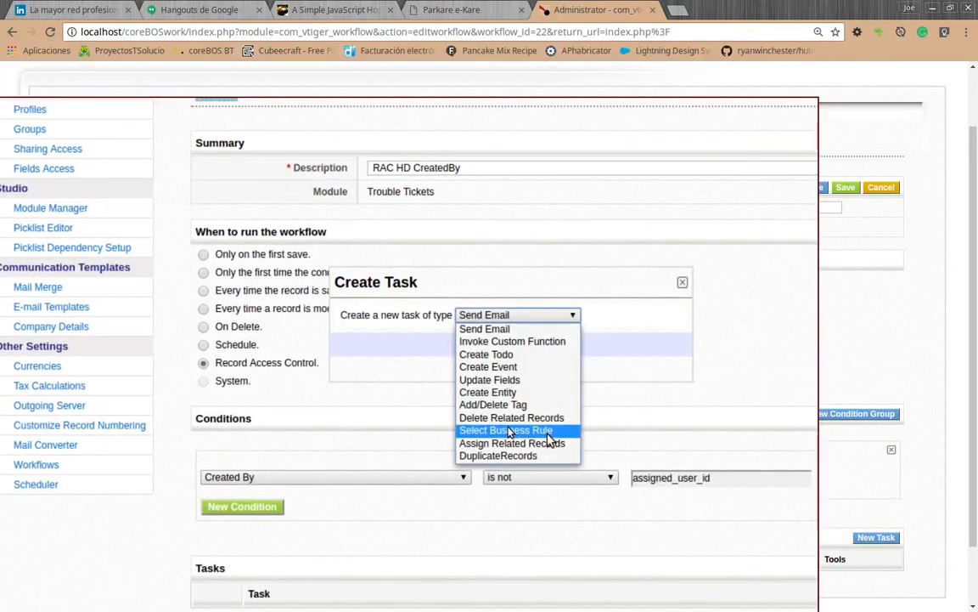
click(508, 431)
click(492, 350)
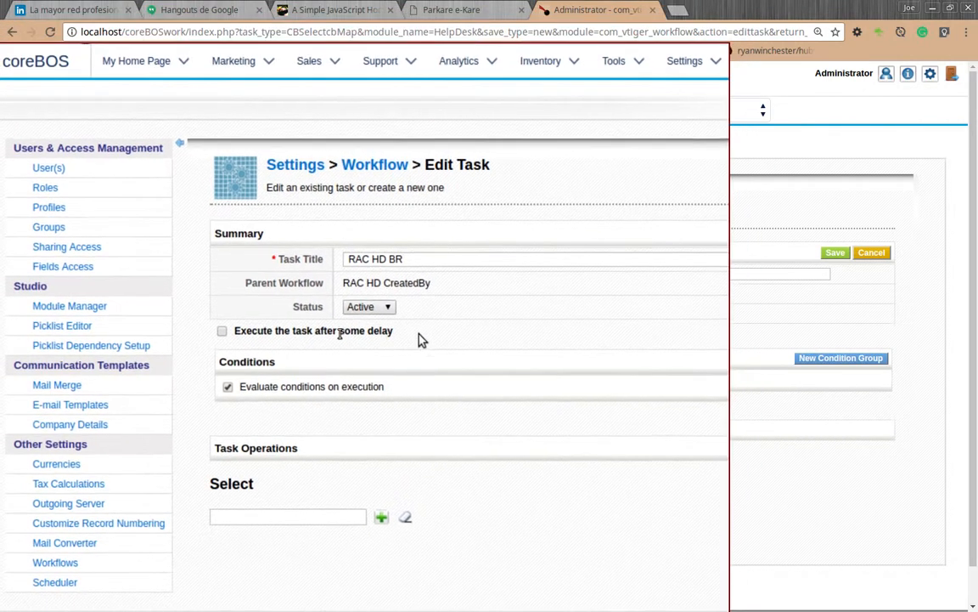
Save the task as "RAC HD BR" with condition evaluation on execution turned off and the "RAC HD createdby" business map selected.
click(251, 384)
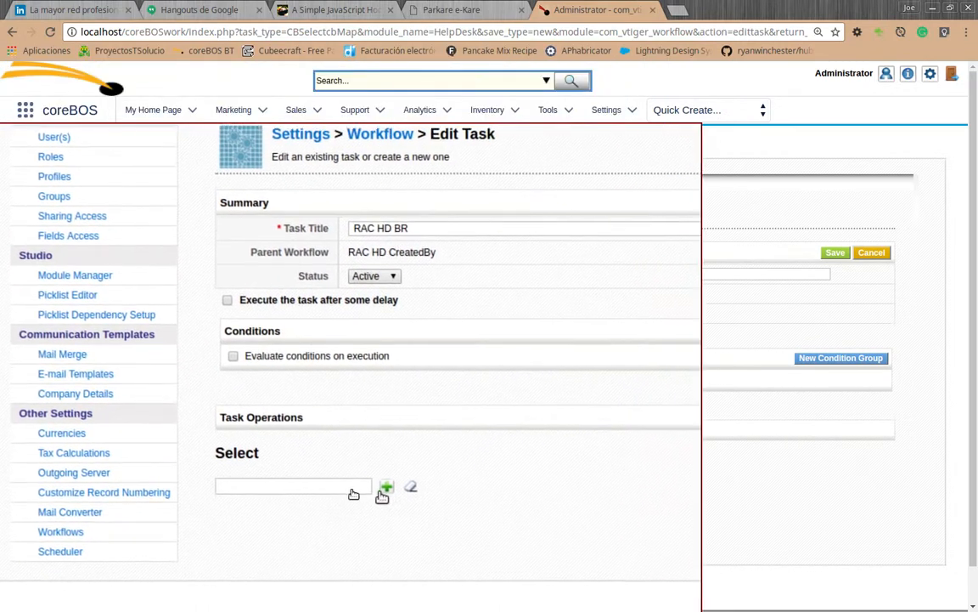
click(385, 488)
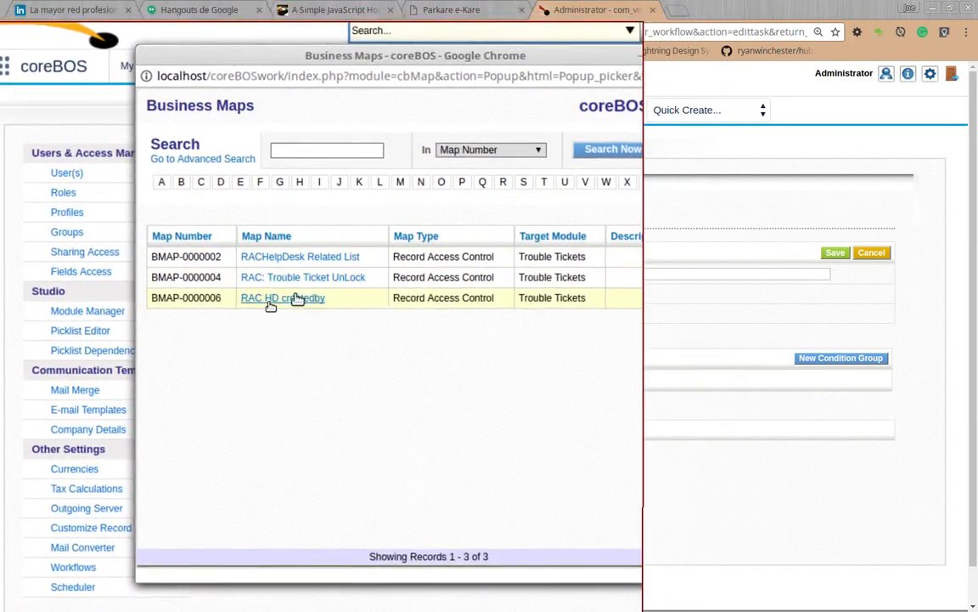
click(298, 298)
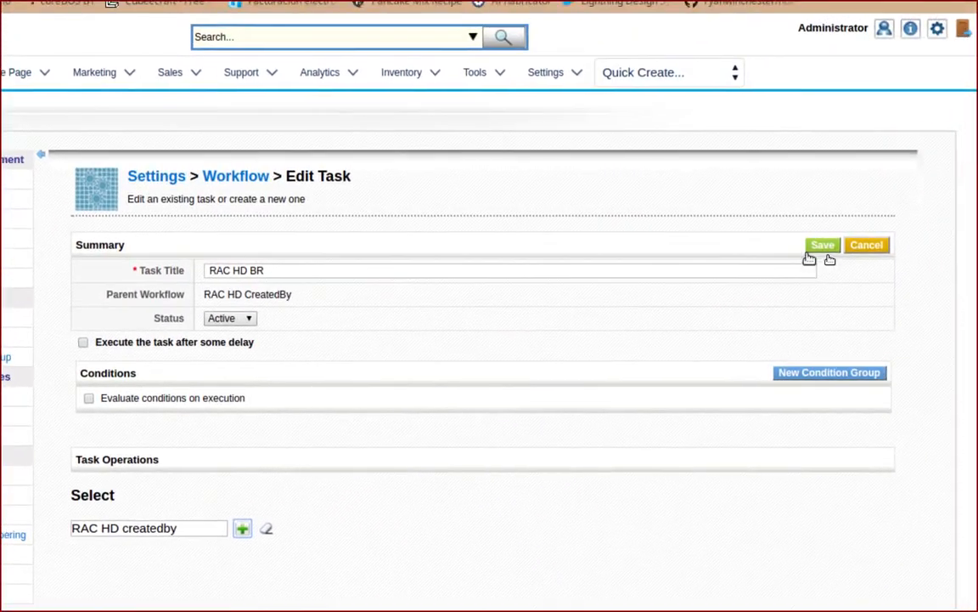
click(813, 254)
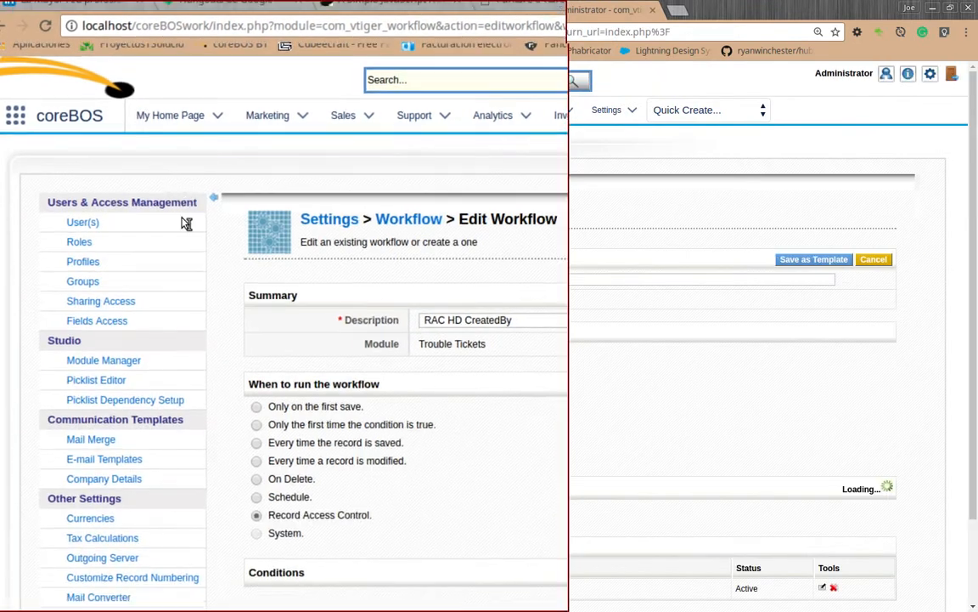
scroll(364, 321, down, 2)
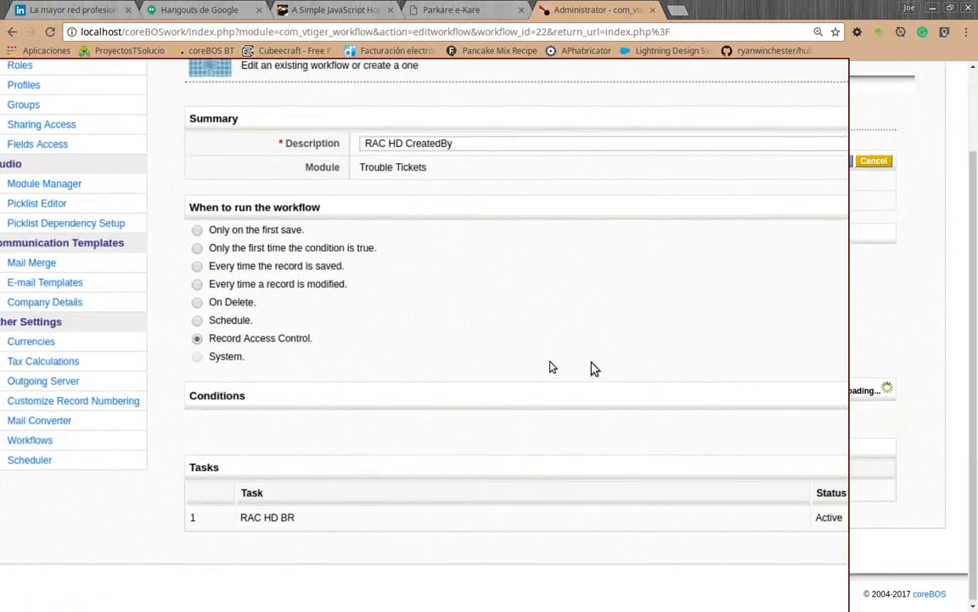
scroll(594, 368, up, 2)
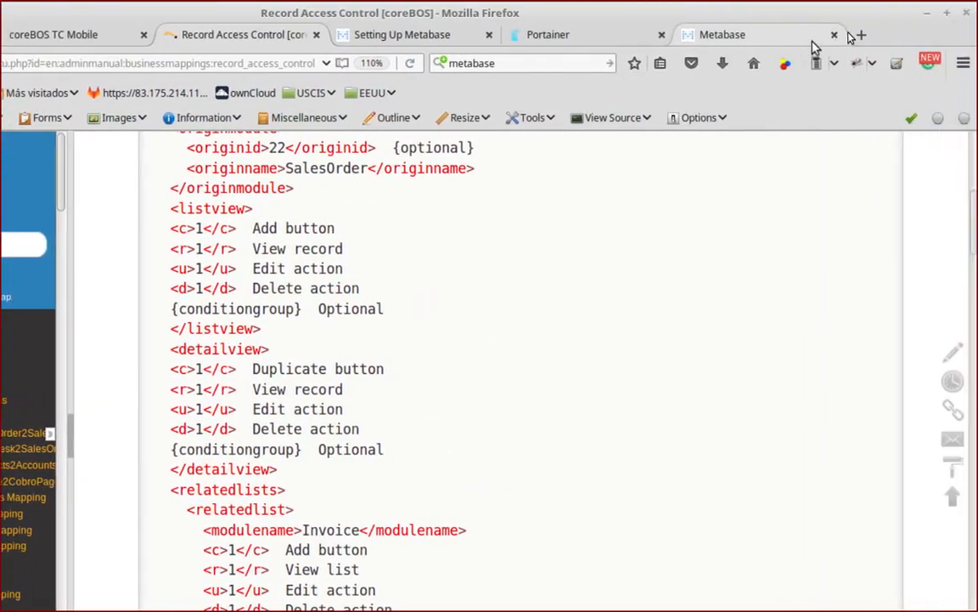
Open the coreBOS login page at localhost/coreBOSwork in a new Firefox tab.
click(859, 36)
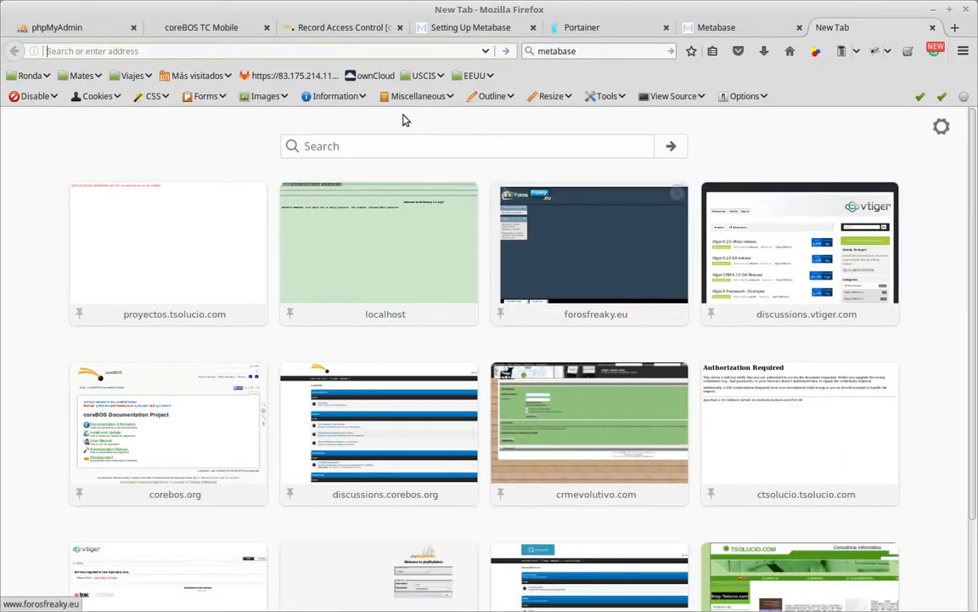
key(alt)
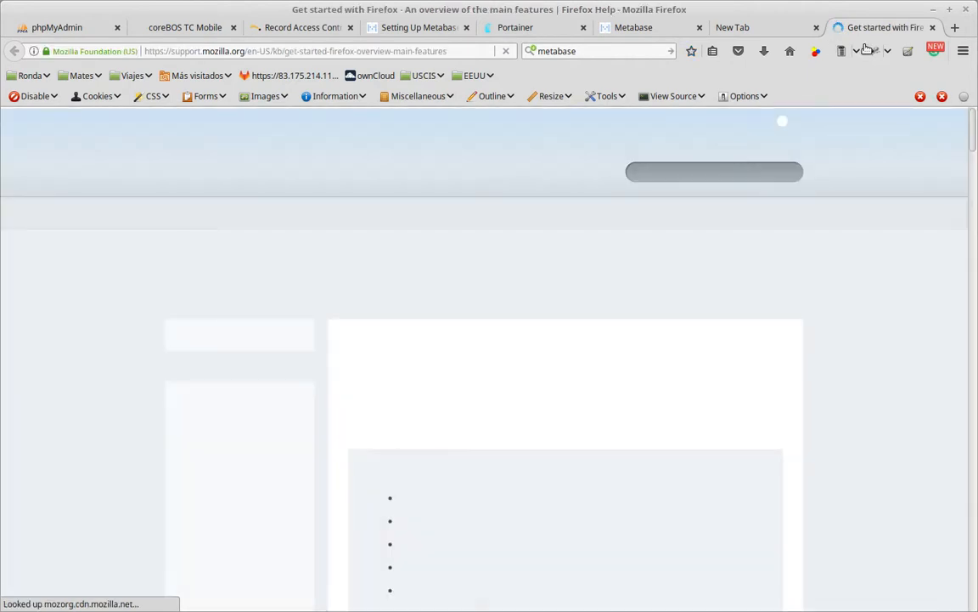
click(412, 51)
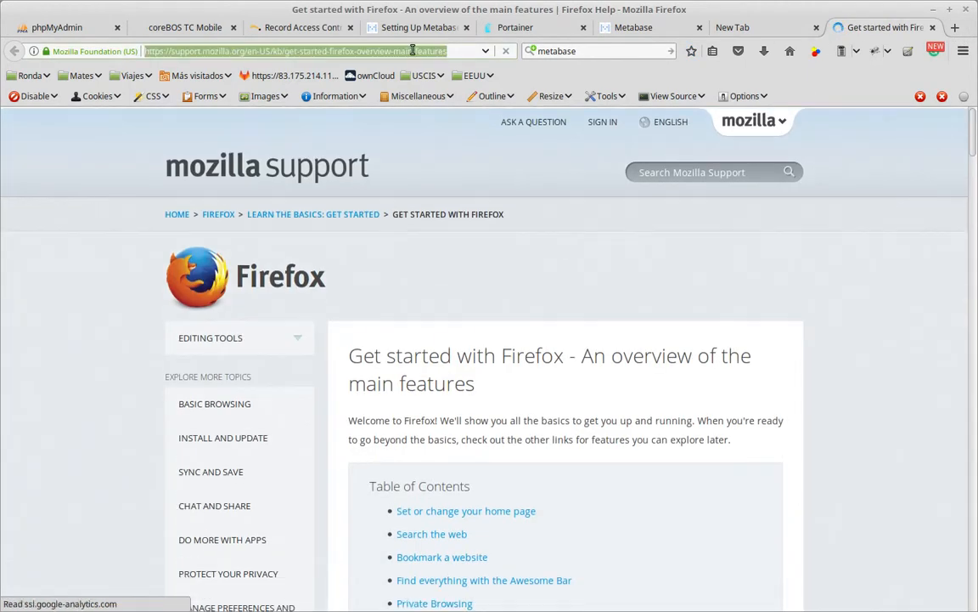
key(BackSpace)
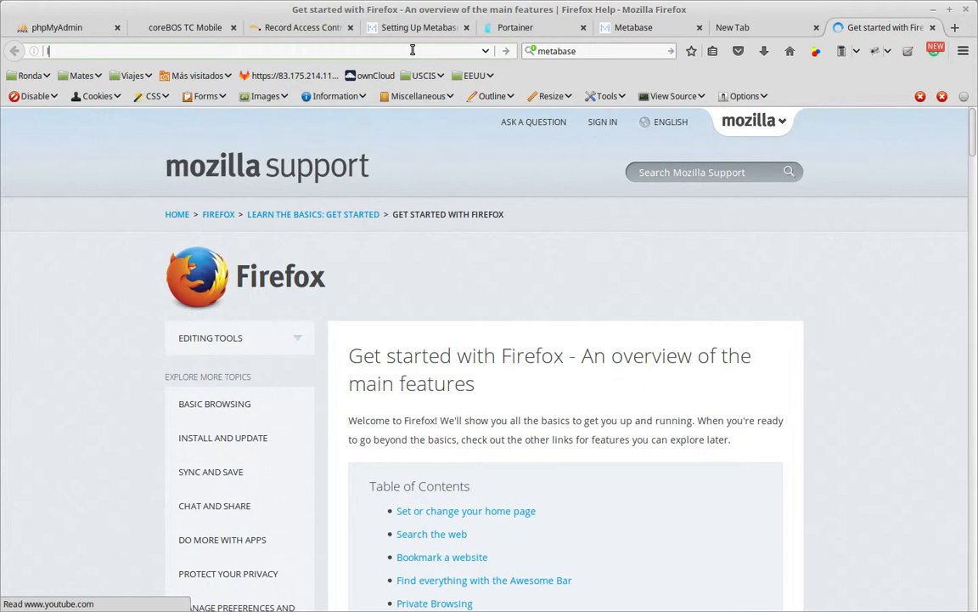
text(localhost/coreb)
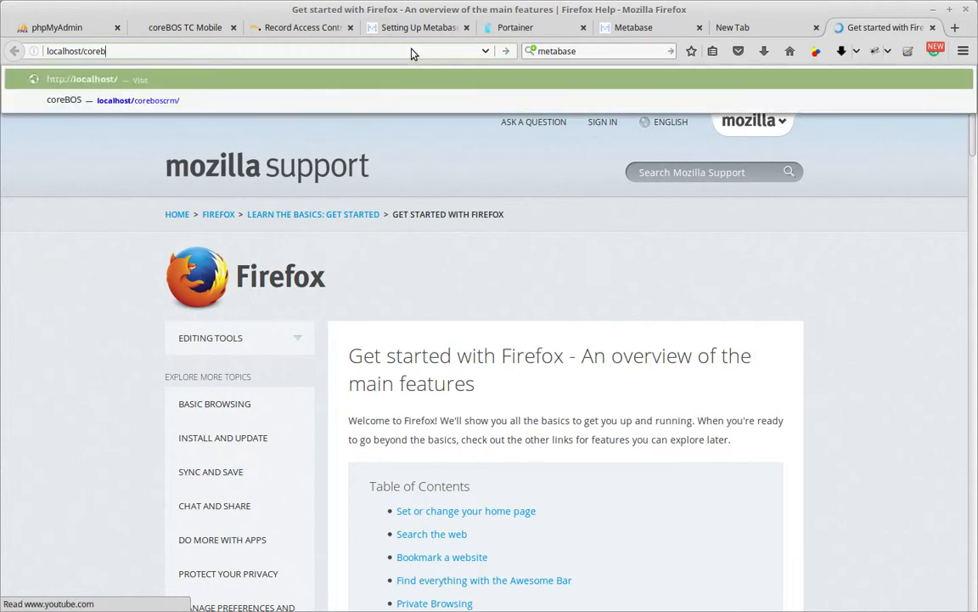
text(oSwor)
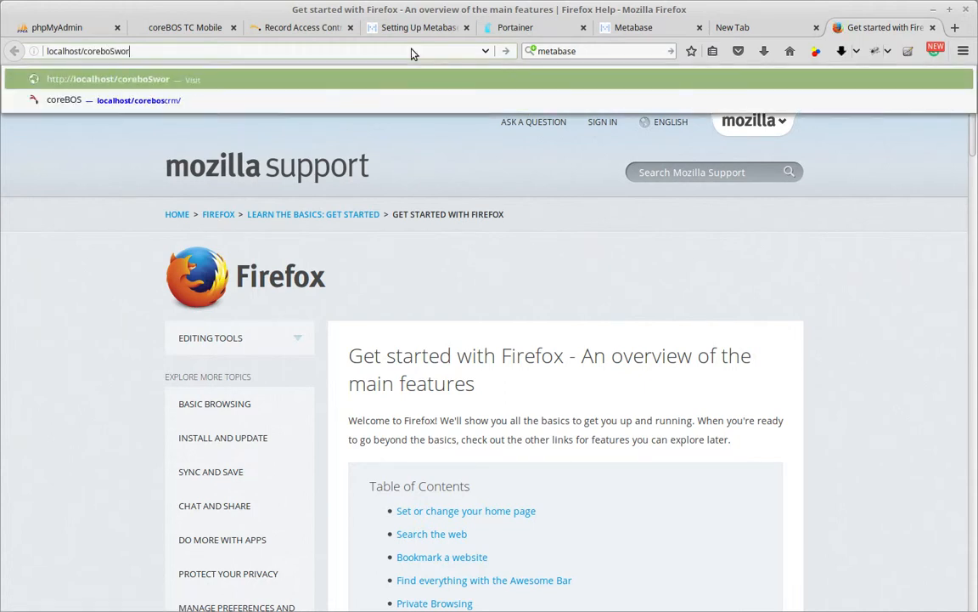
text(k)
key(Escape)
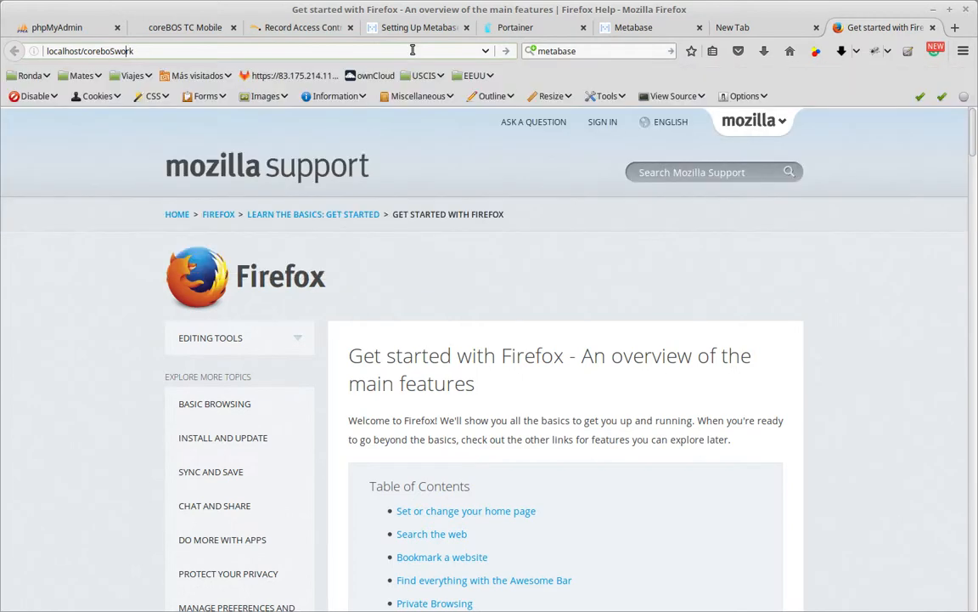
key(BackSpace)
text(BO)
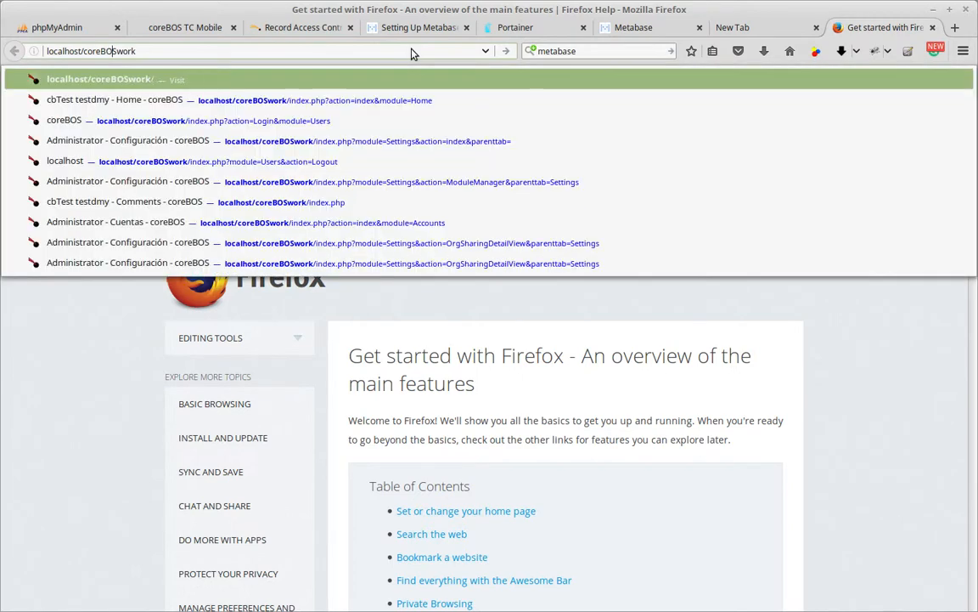
key(Return)
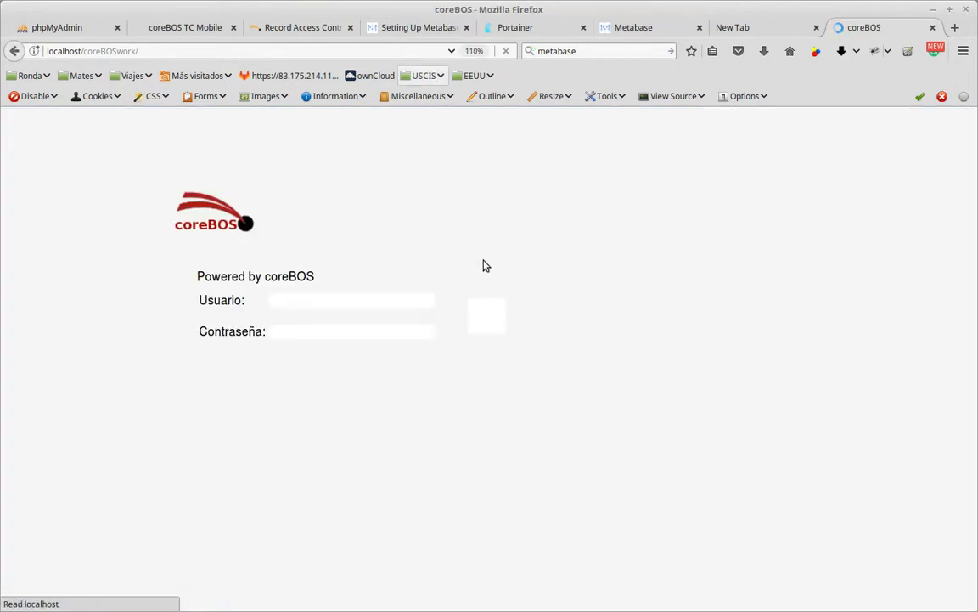
Log in to coreBOS as testdmy with the account password and dismiss the offer to save the login.
click(366, 295)
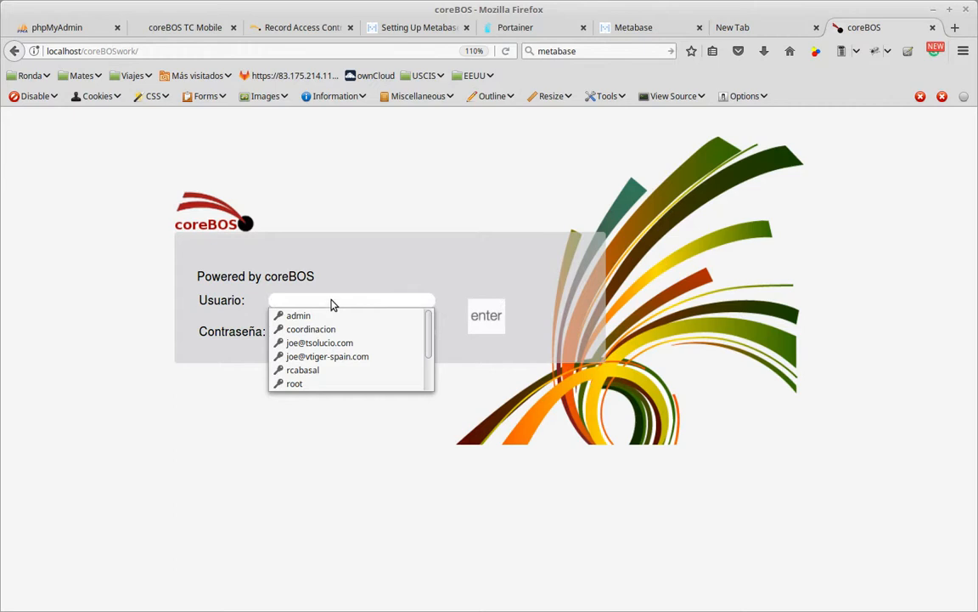
click(332, 300)
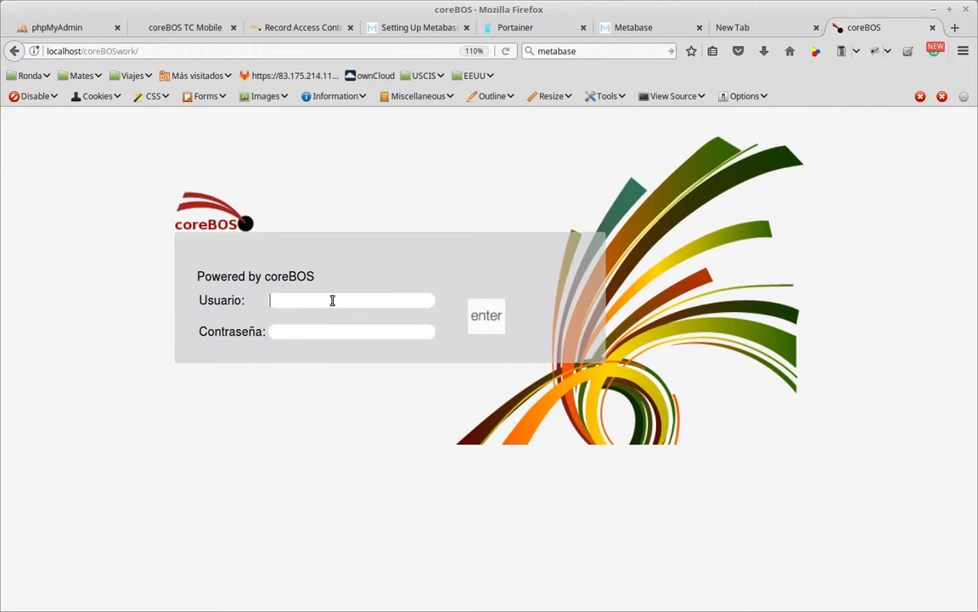
text(testdmy)
double_click(332, 299)
click(332, 300)
double_click(332, 300)
click(332, 300)
double_click(332, 300)
click(332, 300)
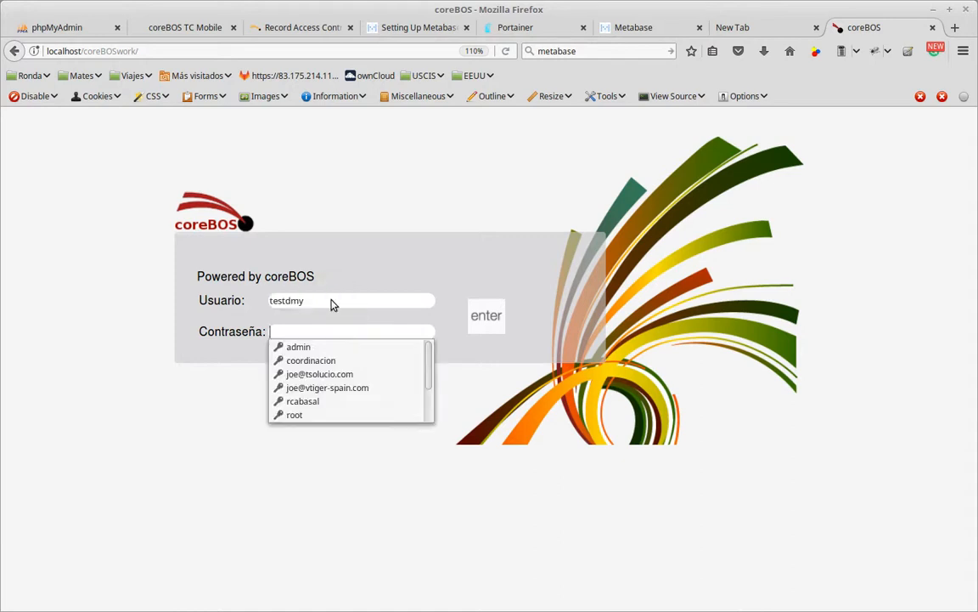
click(332, 300)
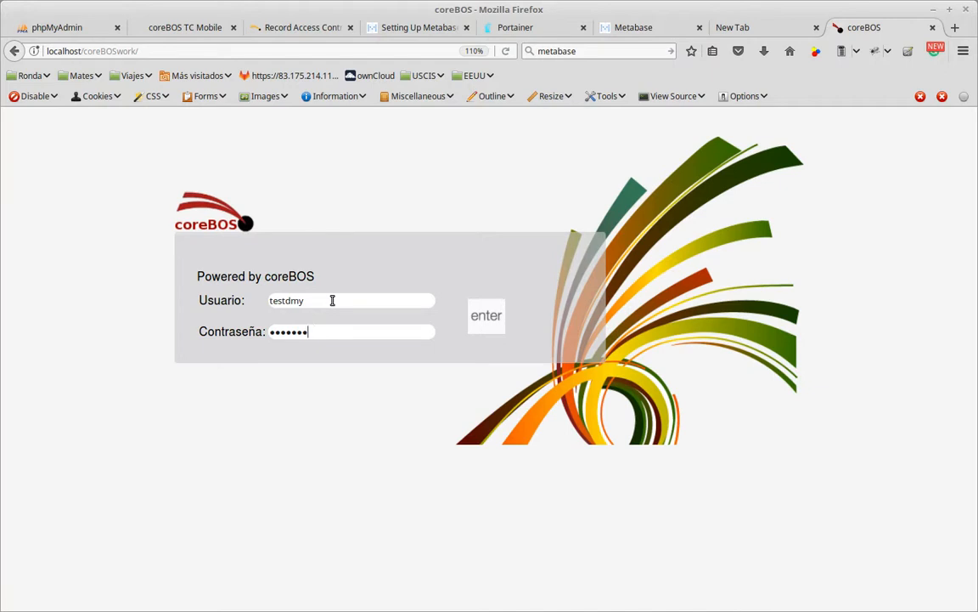
click(480, 325)
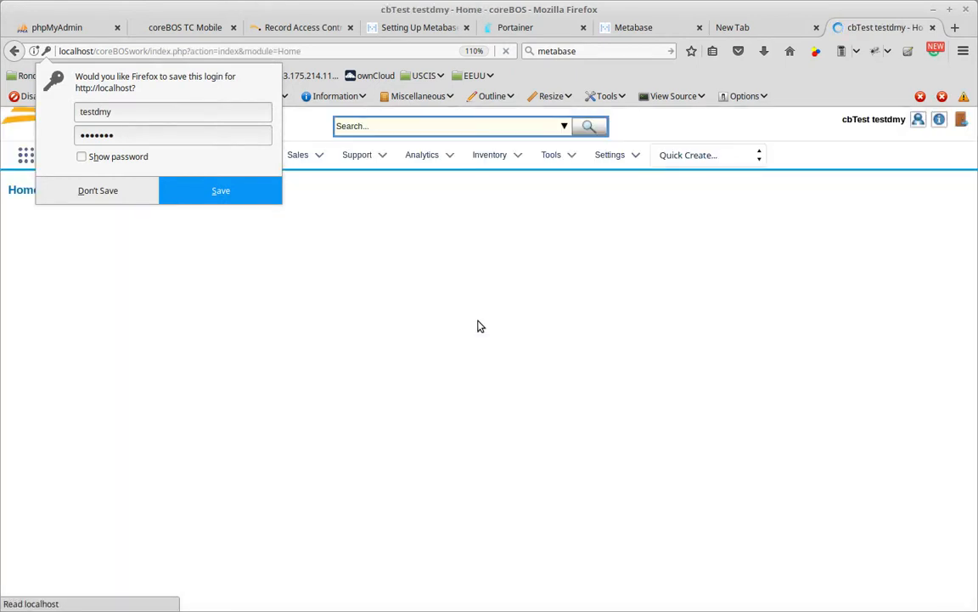
click(408, 196)
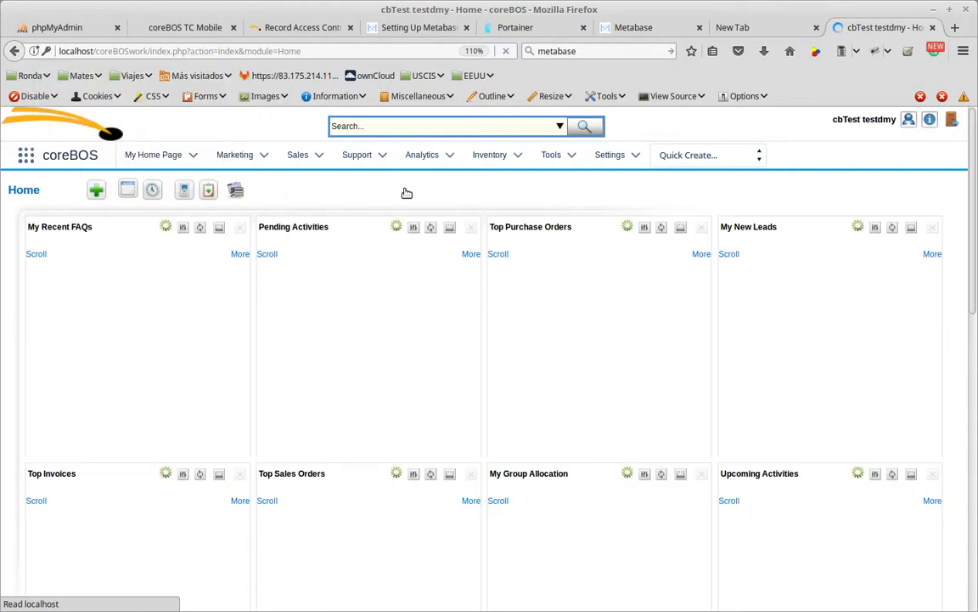
Open the Trouble Tickets list from the Support modules and look through the records.
mouse_move(349, 161)
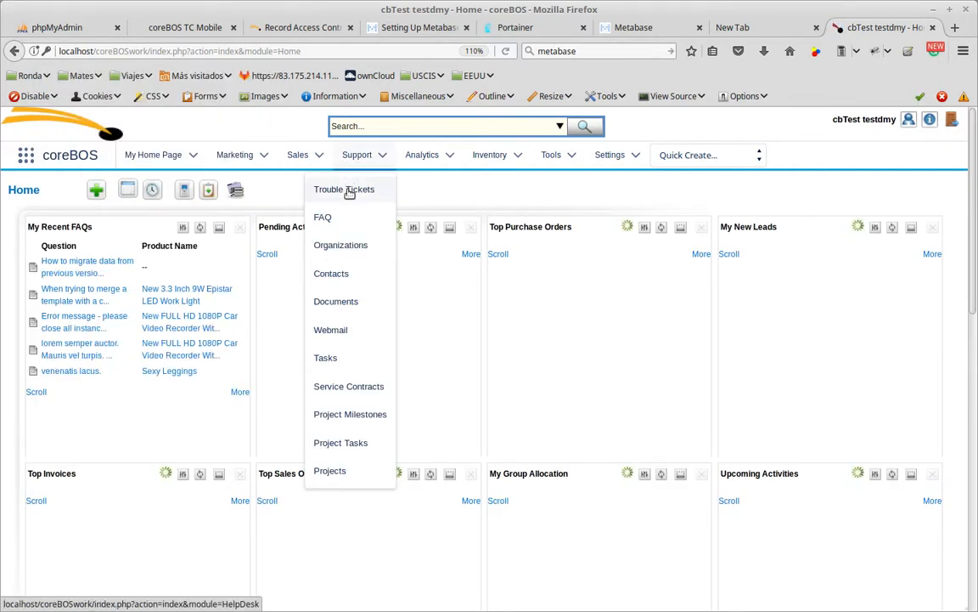
click(344, 189)
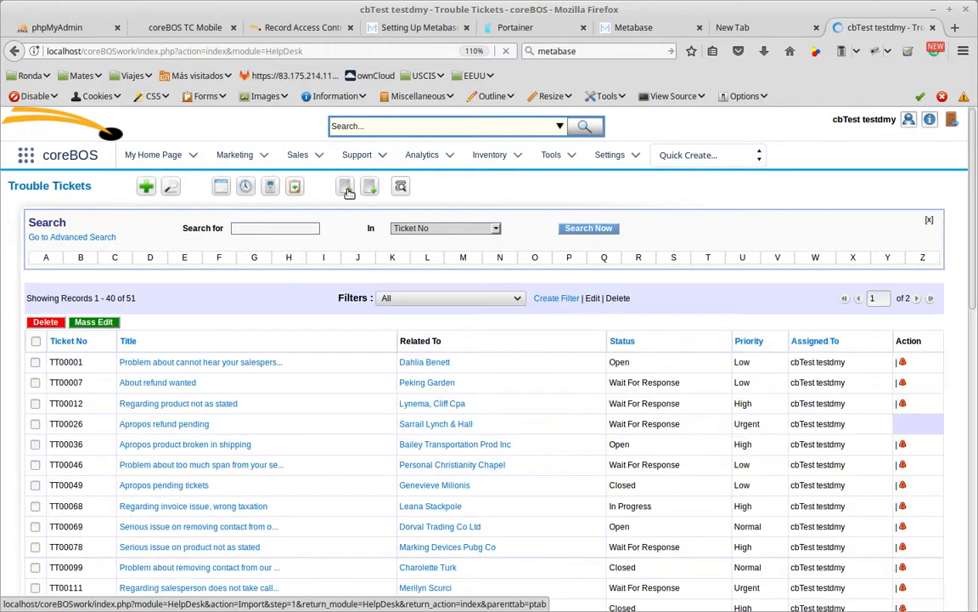
scroll(563, 483, down, 3)
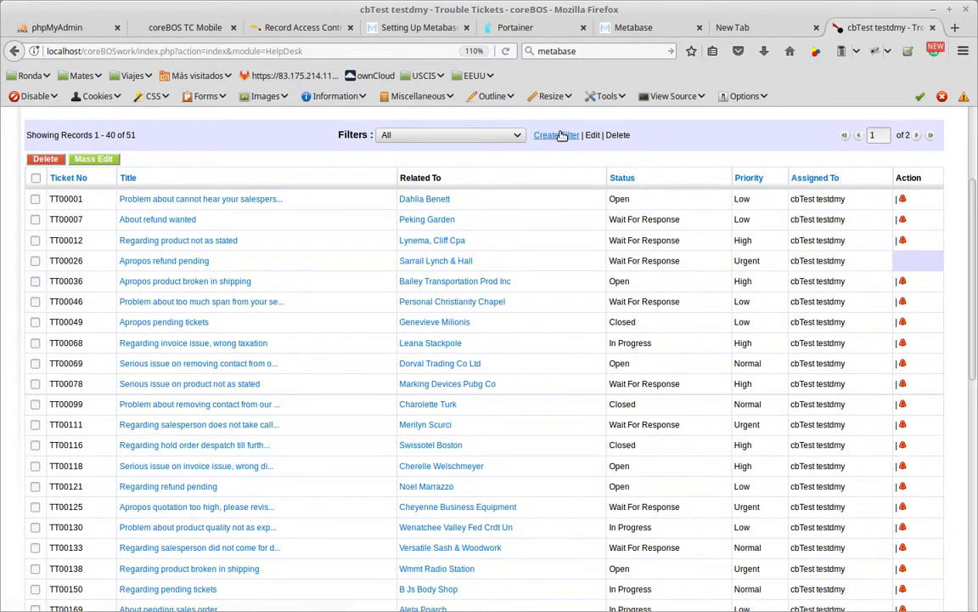
Start a new custom filter for Trouble Tickets with the view name "createdby".
click(561, 135)
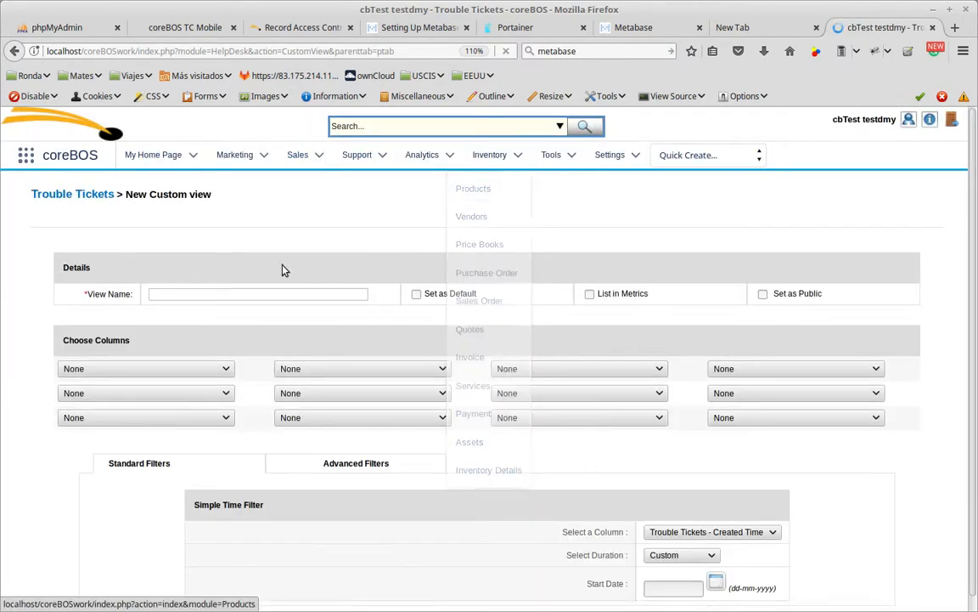
click(252, 293)
text(create)
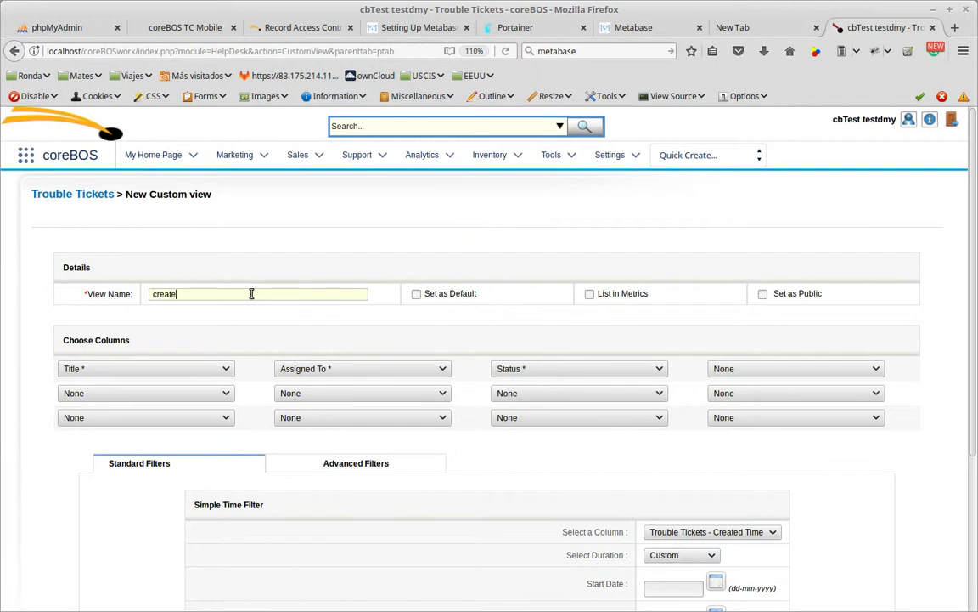
text(dby)
Replace the filter's Status column with Created By and save the filter.
click(626, 368)
scroll(598, 480, down, 3)
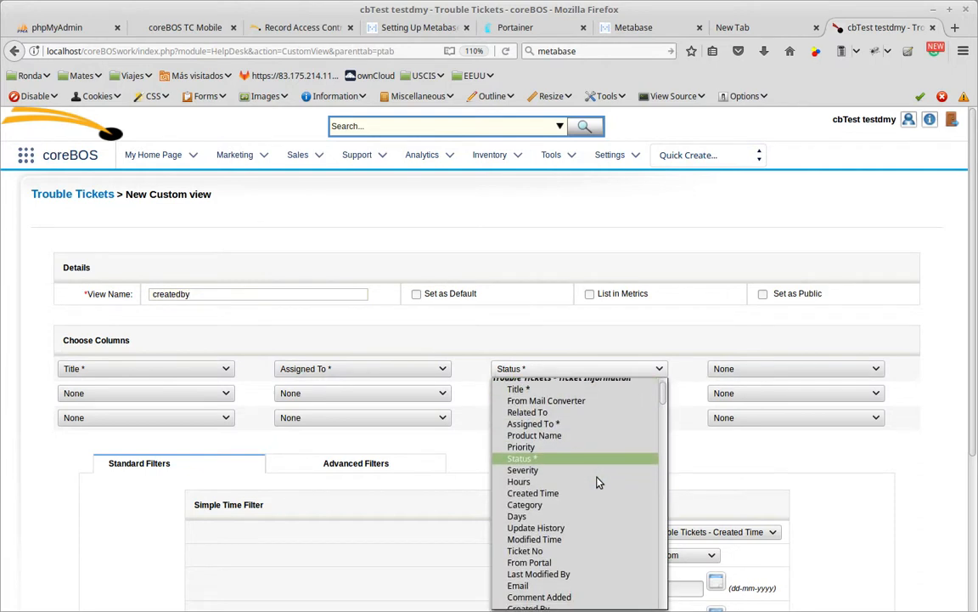
click(589, 510)
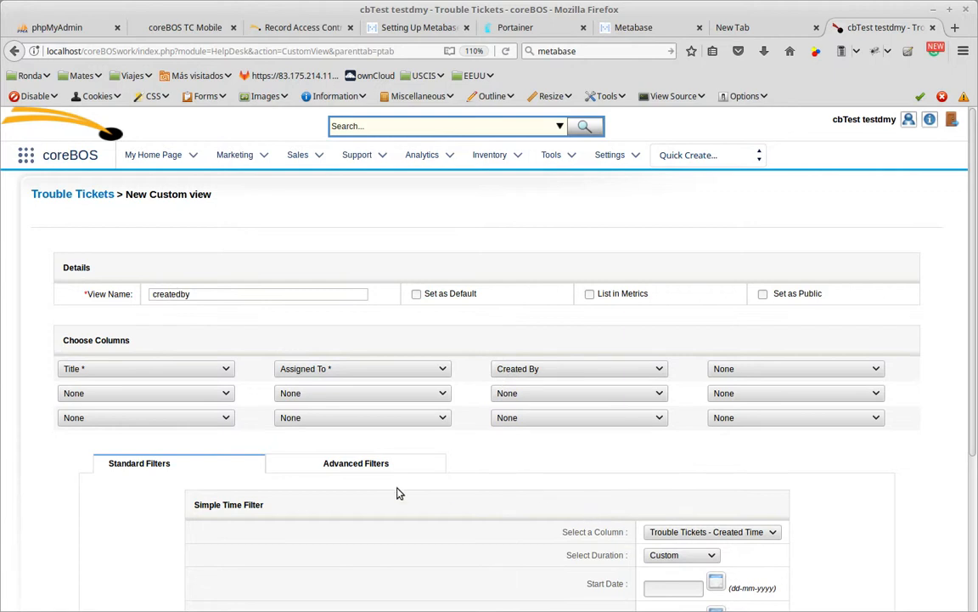
scroll(179, 359, down, 5)
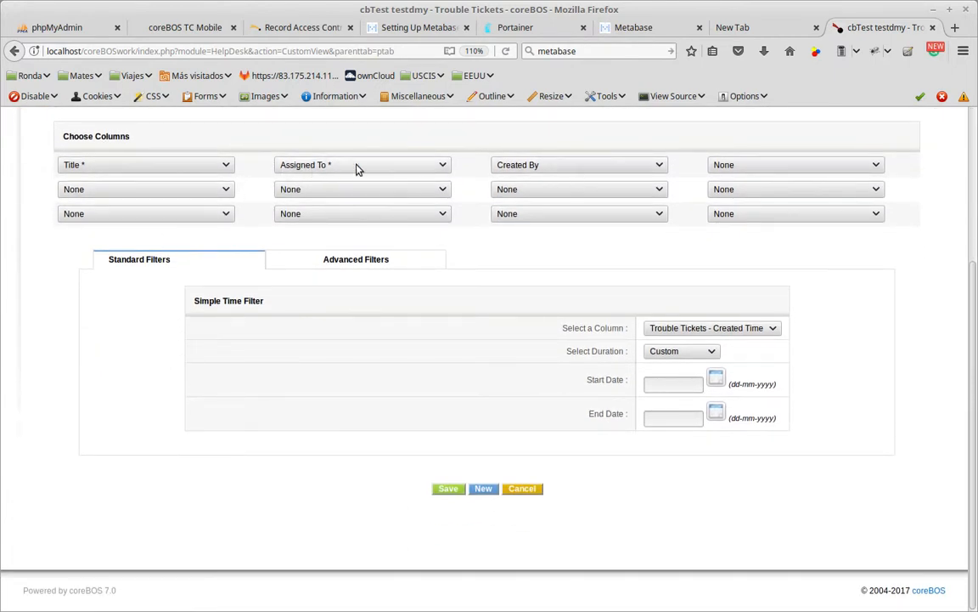
click(449, 492)
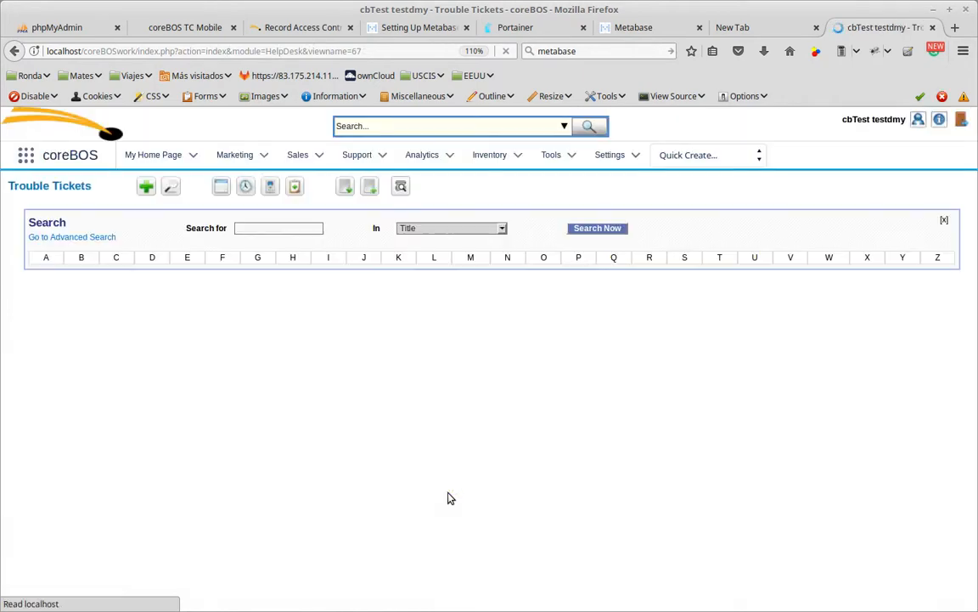
Examine the Assigned To, Created By and Action columns of the filtered tickets, trying the next page of records.
scroll(463, 404, down, 3)
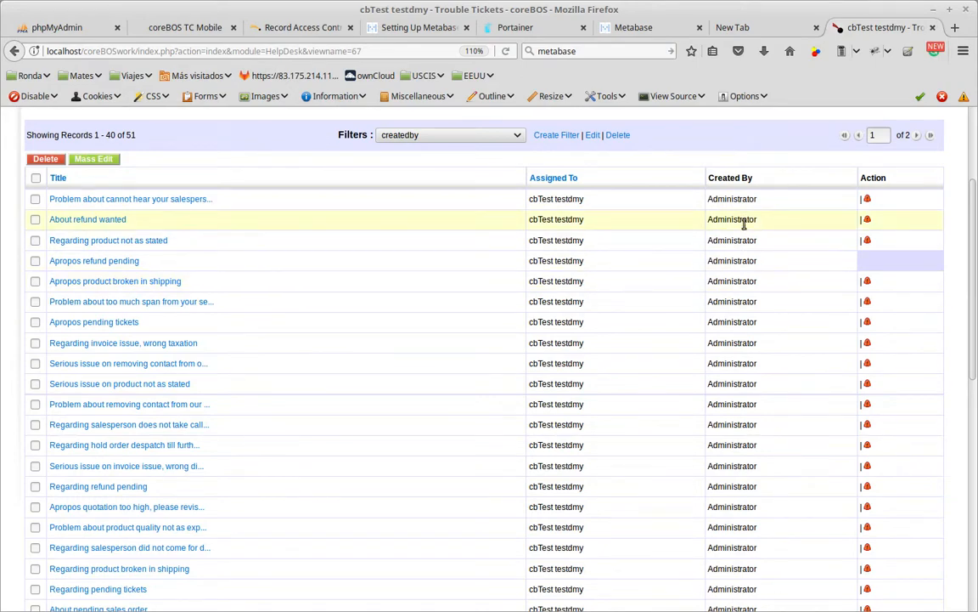
scroll(747, 242, down, 8)
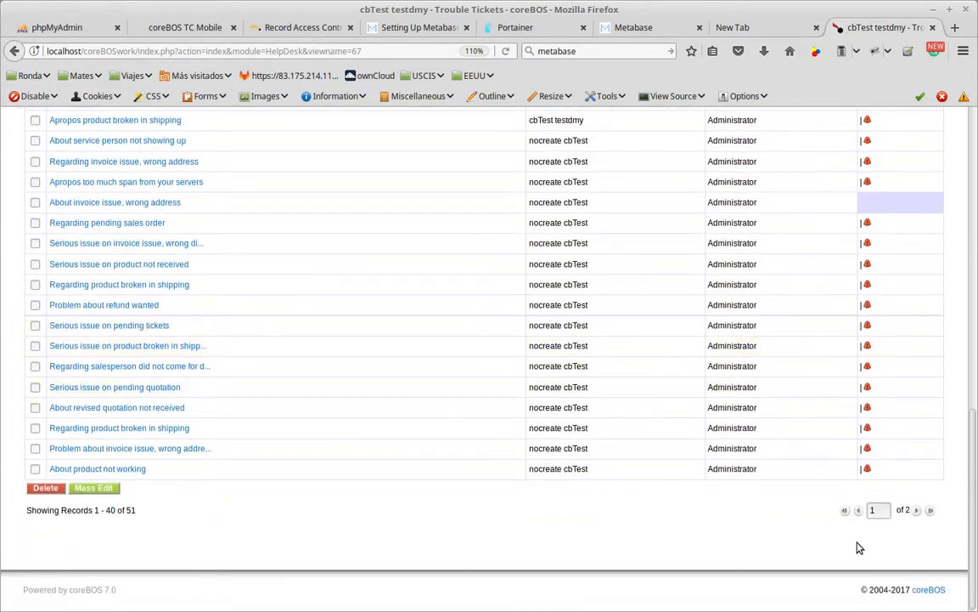
click(916, 512)
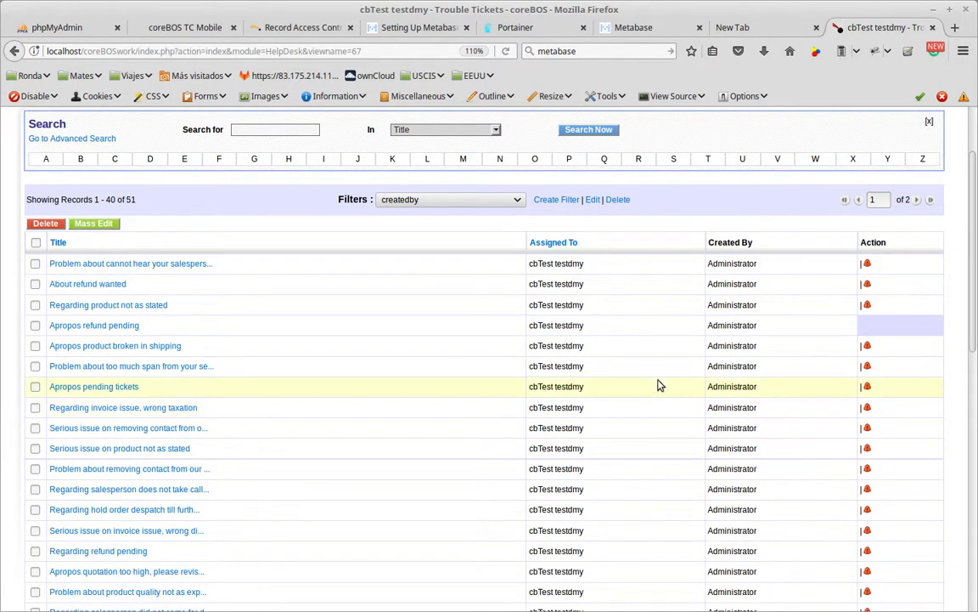
scroll(651, 377, down, 2)
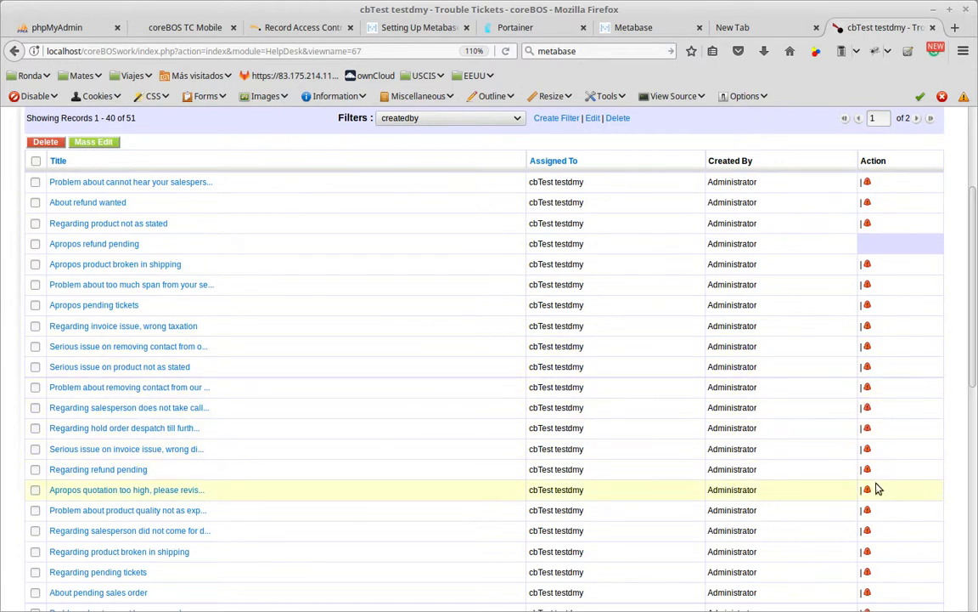
Open the "Apropos refund pending" ticket and review which actions its detail view offers.
click(91, 245)
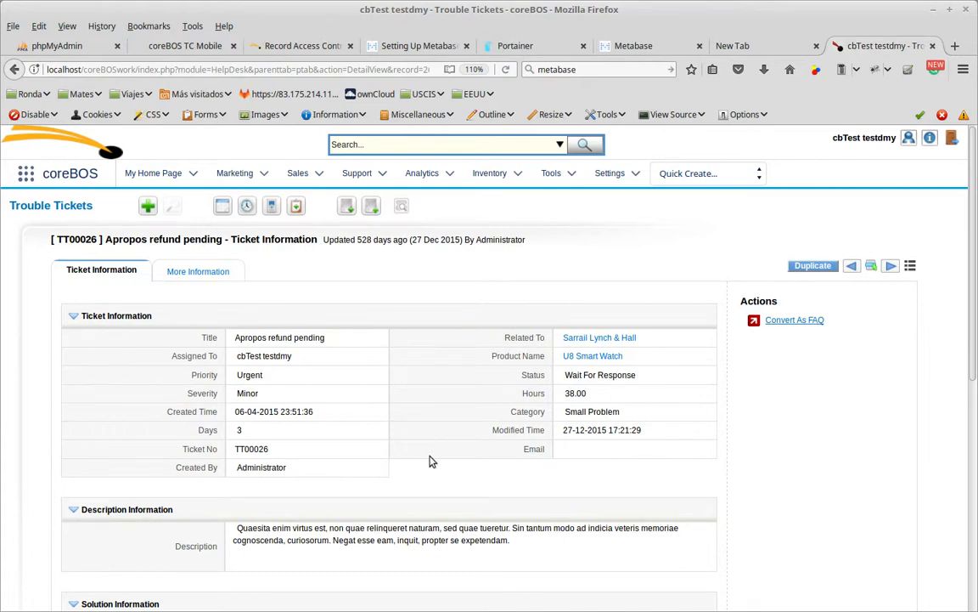
scroll(366, 463, down, 5)
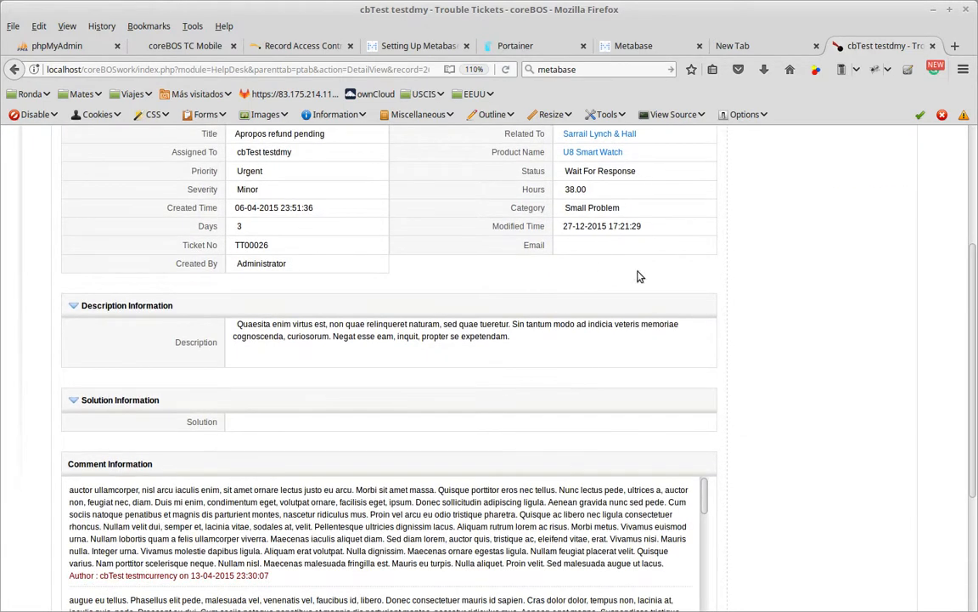
scroll(645, 255, up, 4)
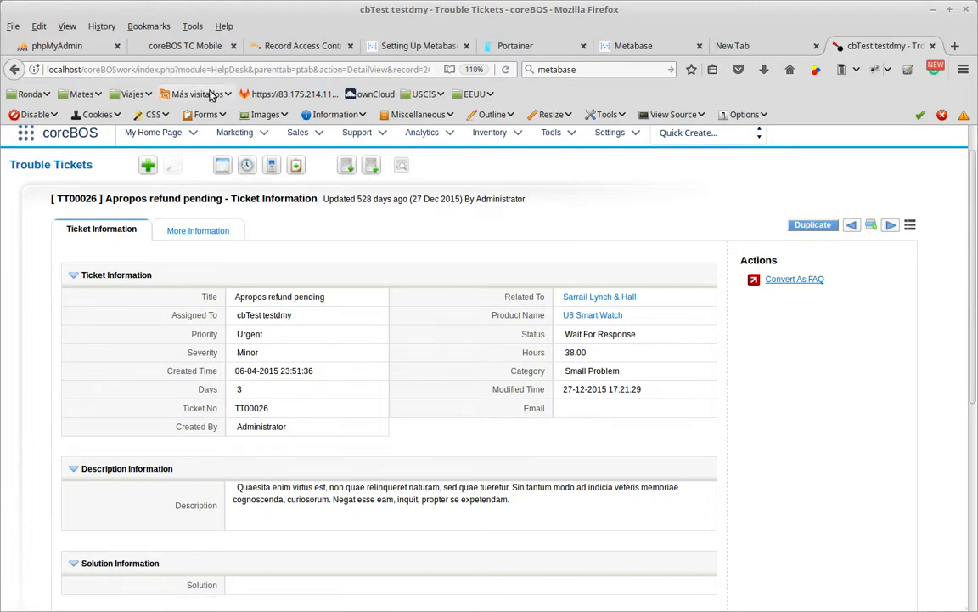
Try to edit the ticket by changing DetailView to EditView in its URL, and go back to the ticket.
key(alt)
click(346, 69)
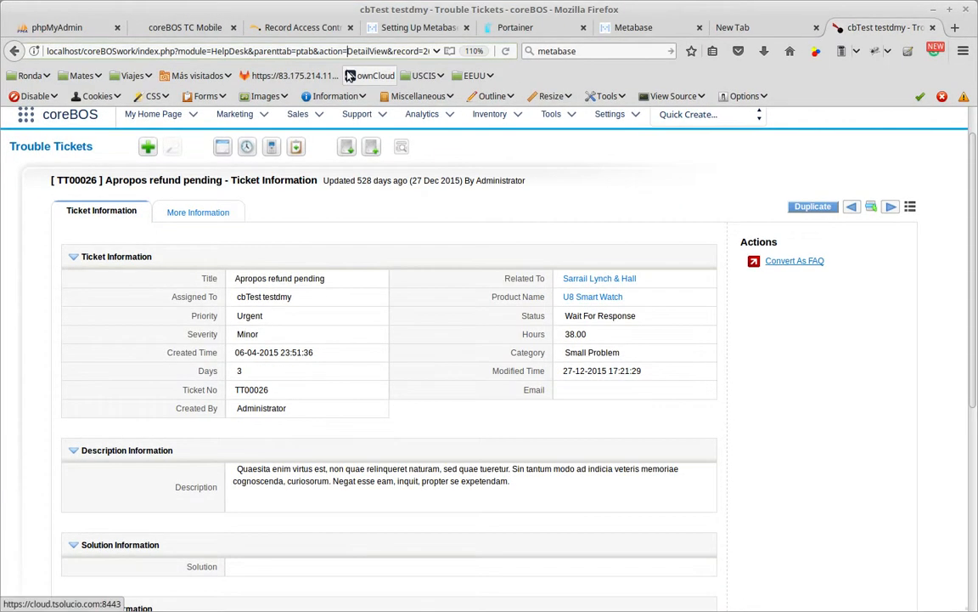
key(shift+Right)
key(shift+Right)
key(shift+Right)
key(shift+Right)
key(shift+Right)
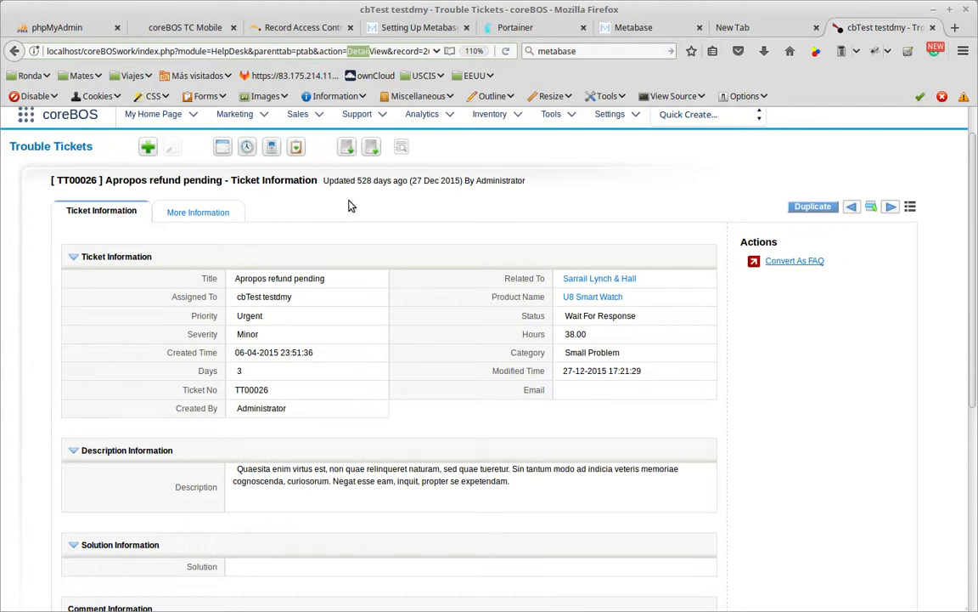
text(Edit)
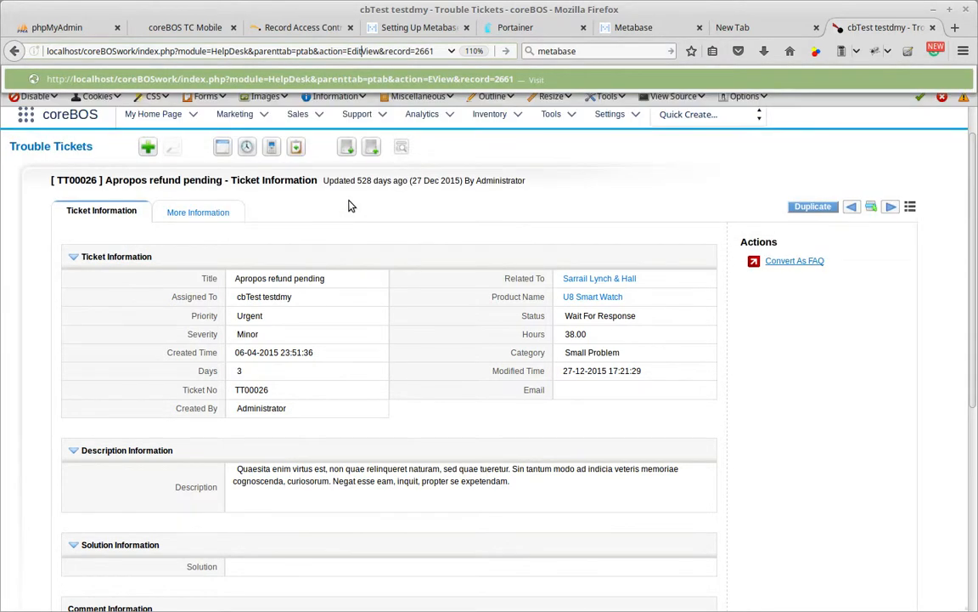
key(Return)
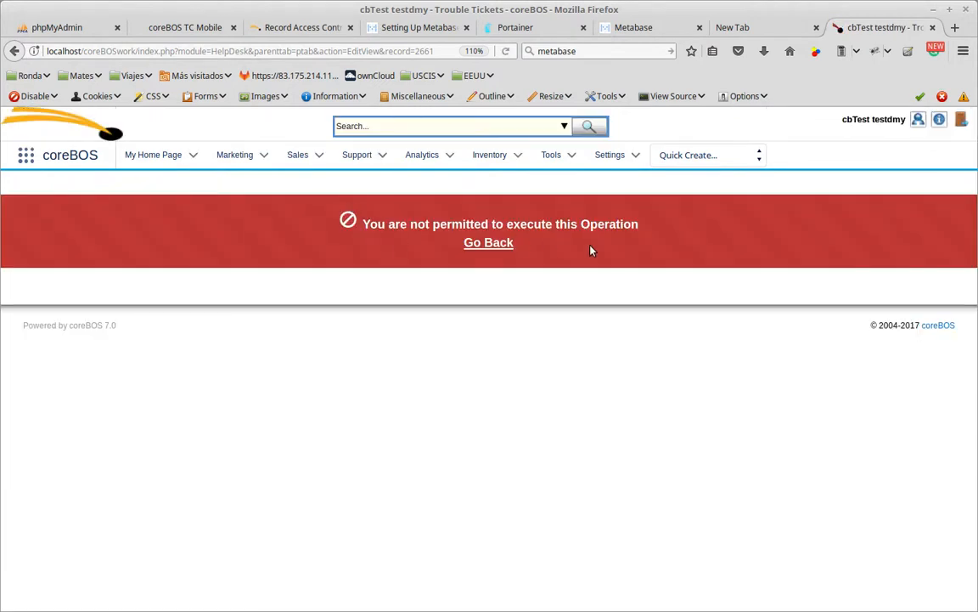
click(503, 246)
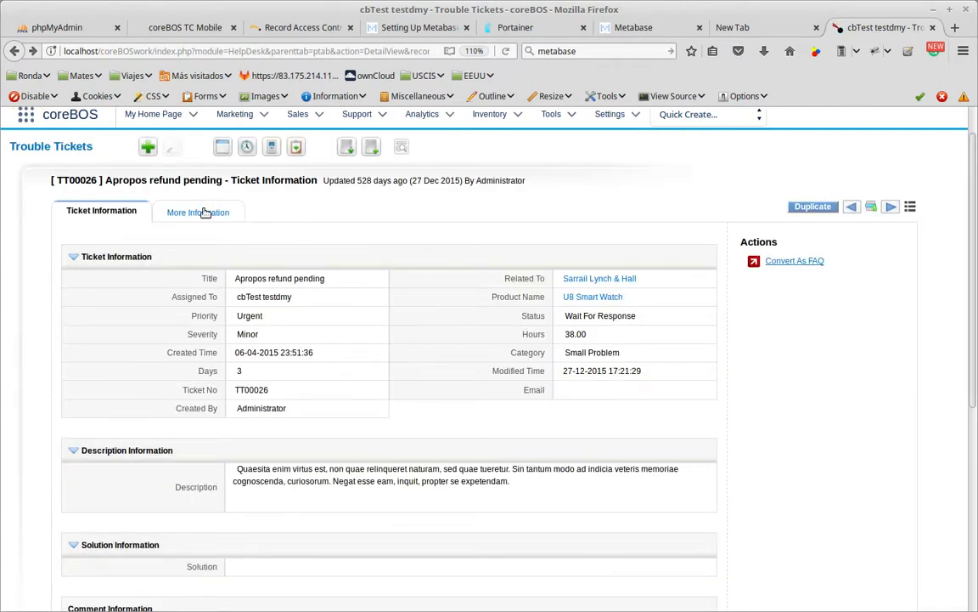
Return to the Trouble Tickets list and open Mass Edit for only the "Apropos refund pending" ticket.
click(84, 149)
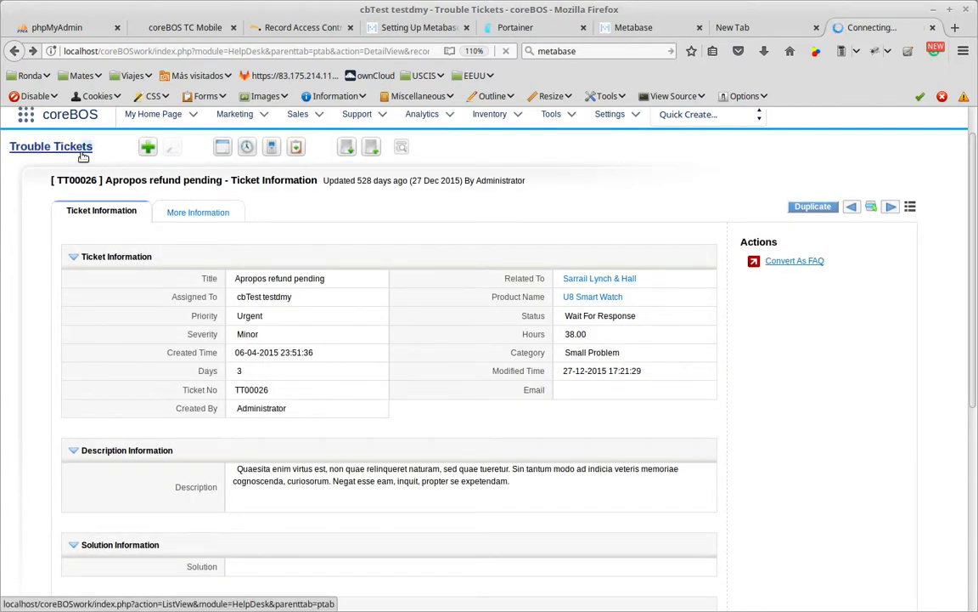
click(83, 157)
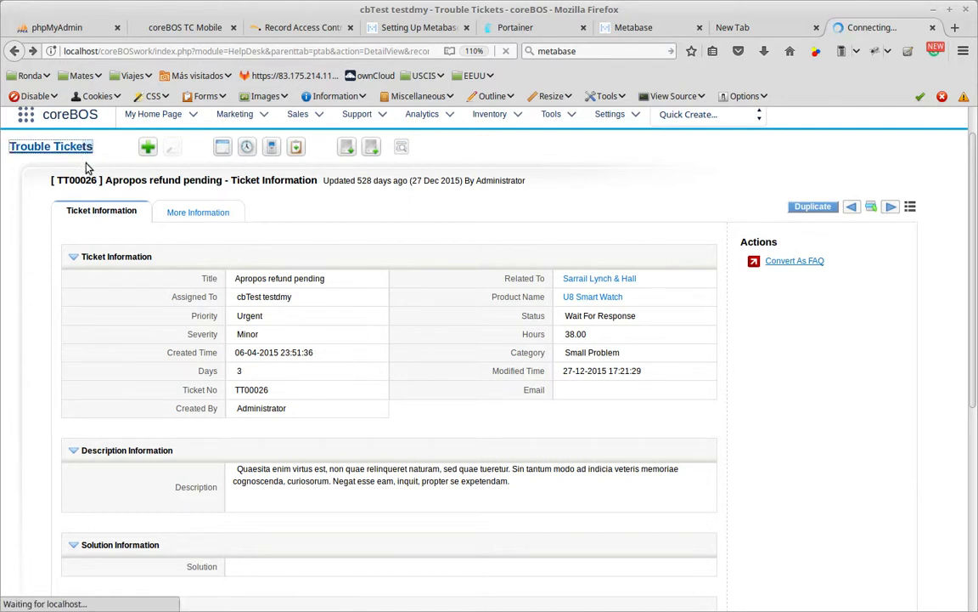
mouse_move(162, 326)
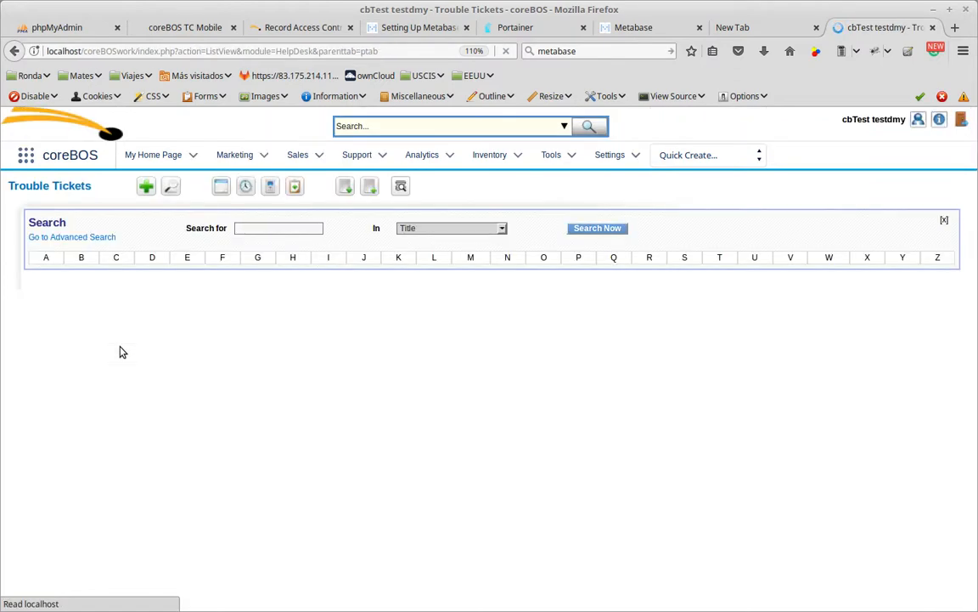
scroll(229, 374, down, 4)
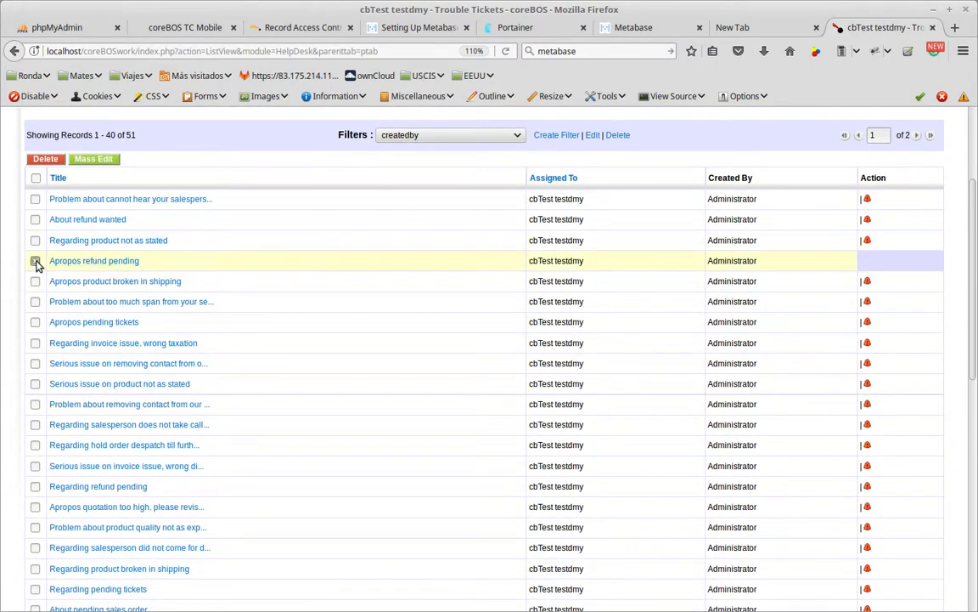
click(78, 158)
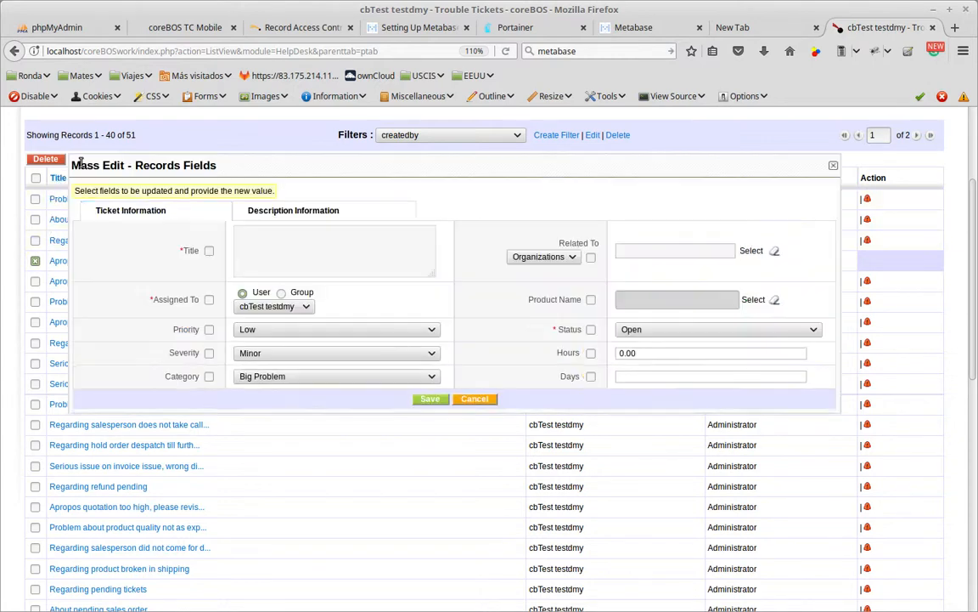
Enter "test" as the Title, mark that field for updating, and try to save the mass edit.
click(277, 255)
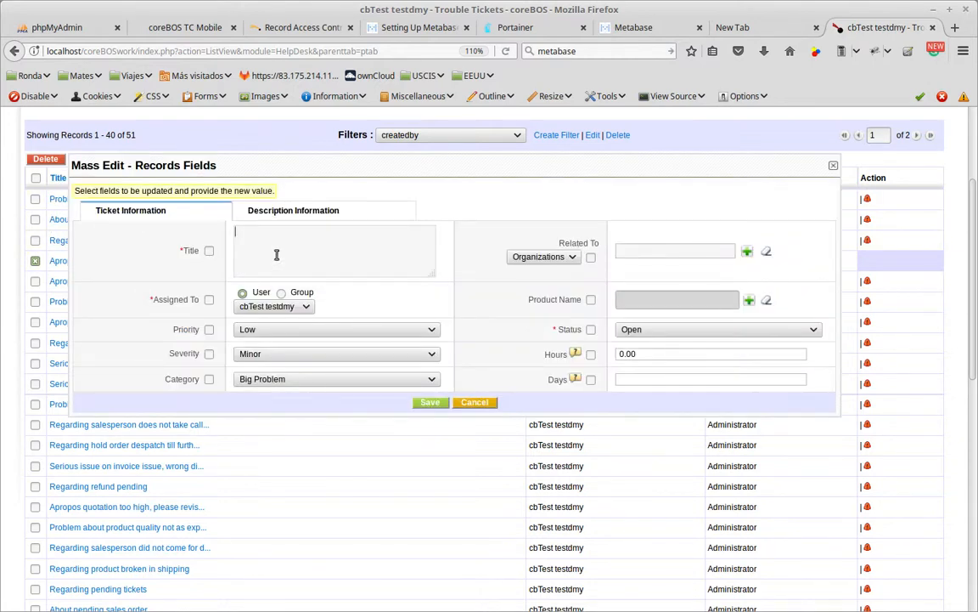
text(test)
click(209, 251)
click(427, 402)
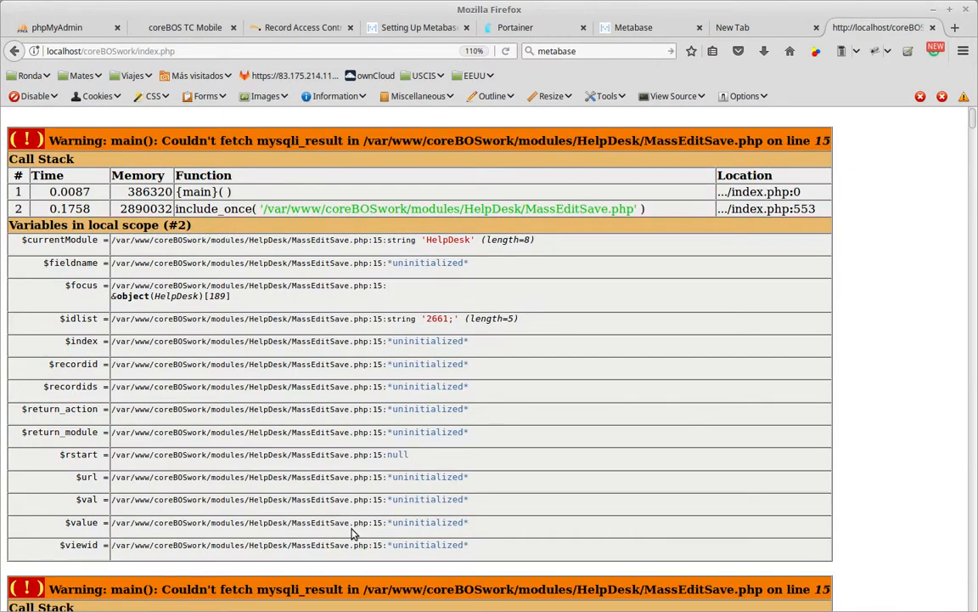
scroll(352, 532, down, 15)
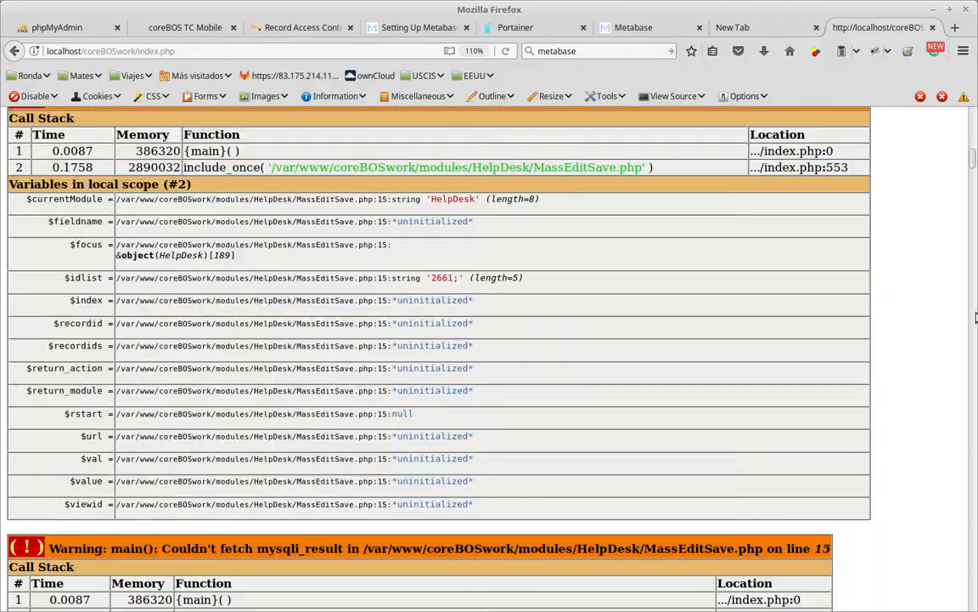
Go back from the mass edit error page to the Trouble Tickets list and check the "Apropos refund pending" ticket's title.
drag(975, 167, 963, 7)
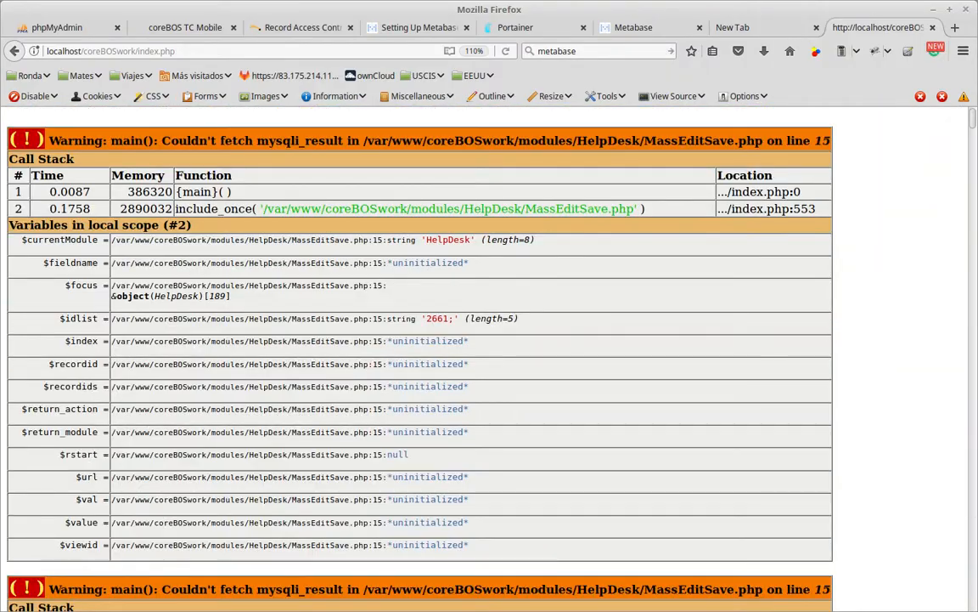
click(10, 52)
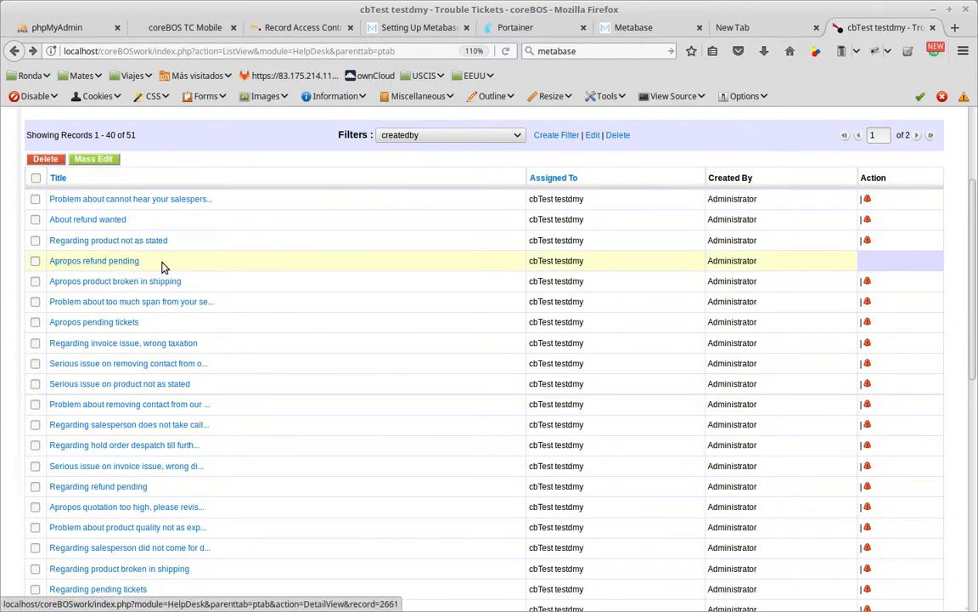
drag(161, 264, 48, 268)
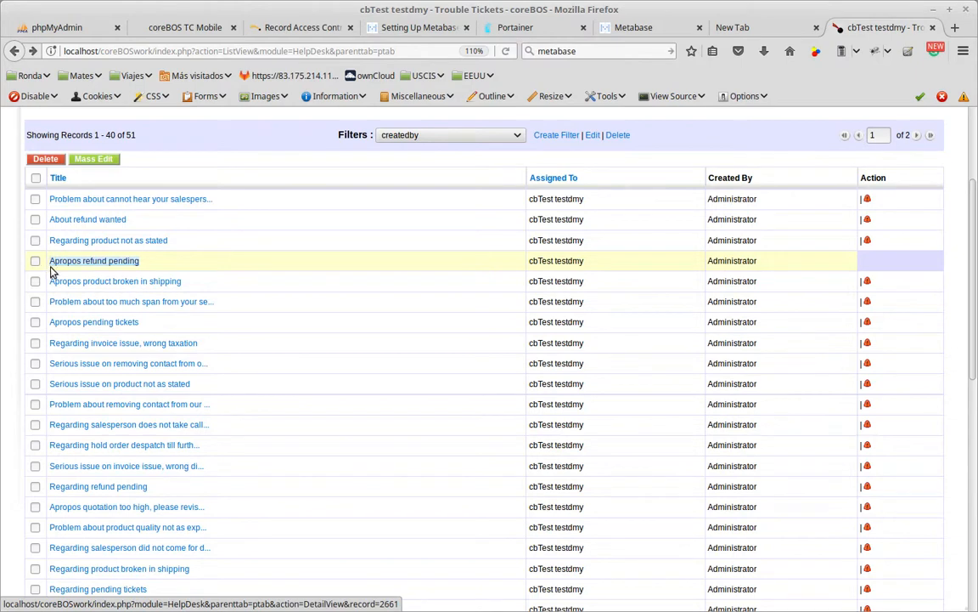
key(alt+Tab)
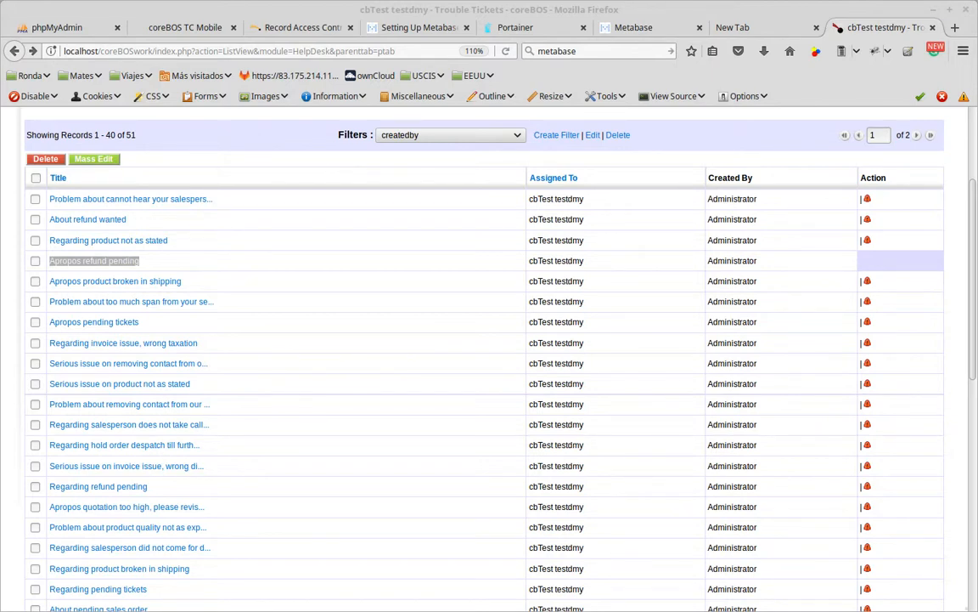
Retry the mass edit on only the "Apropos refund pending" ticket with the Title "test", and check its title in the list.
click(35, 261)
click(93, 159)
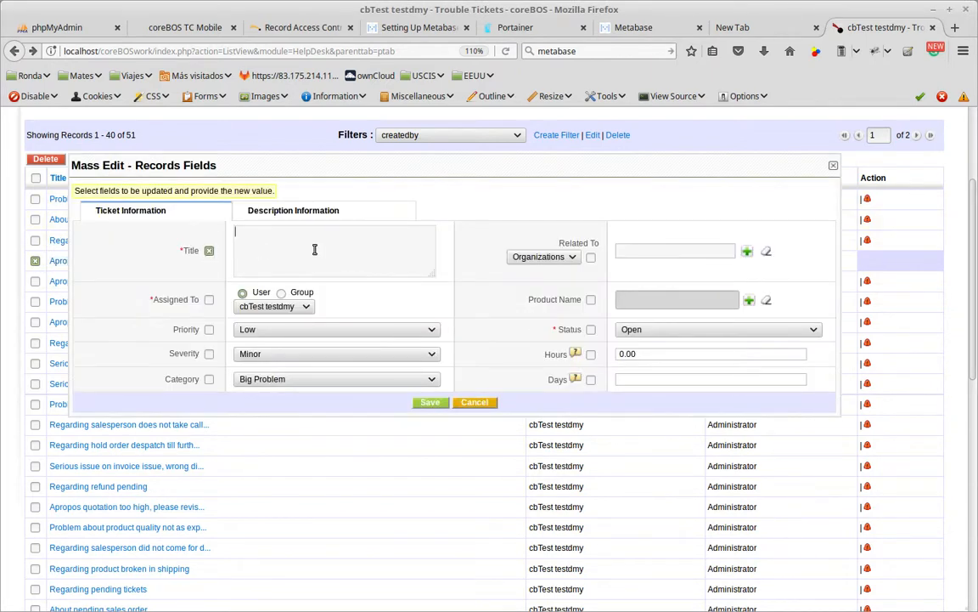
text(test)
click(433, 406)
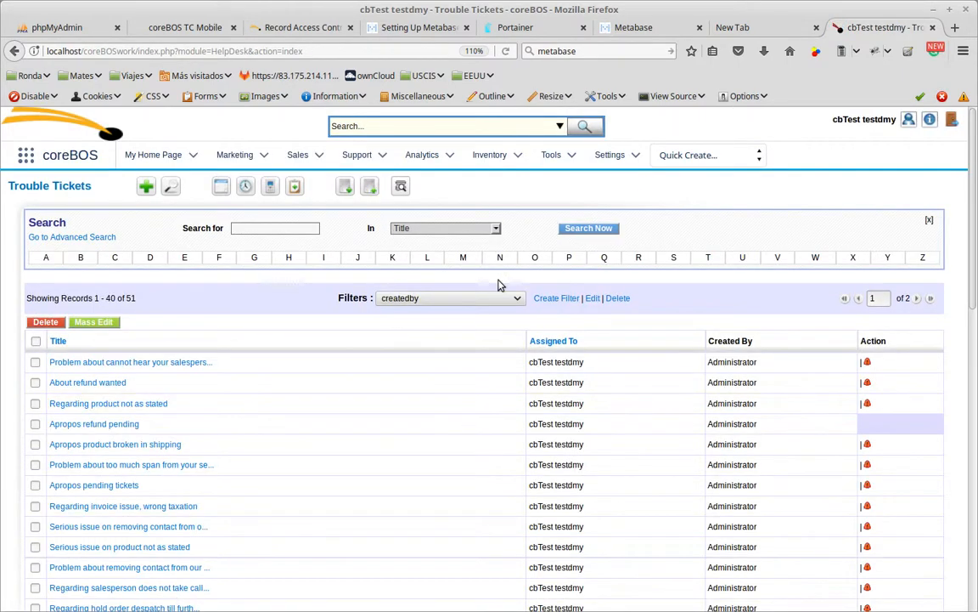
scroll(282, 364, down, 3)
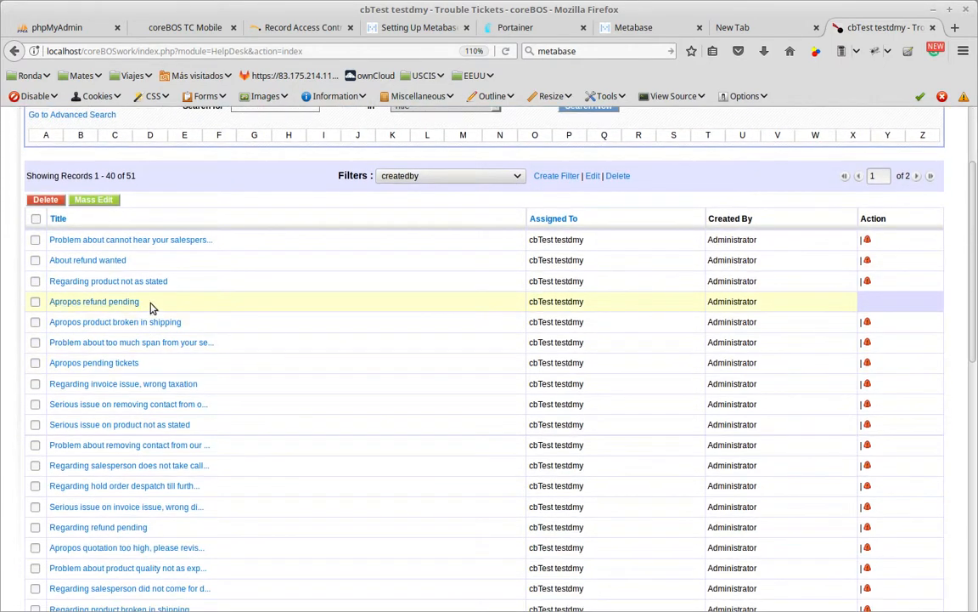
drag(147, 302, 46, 301)
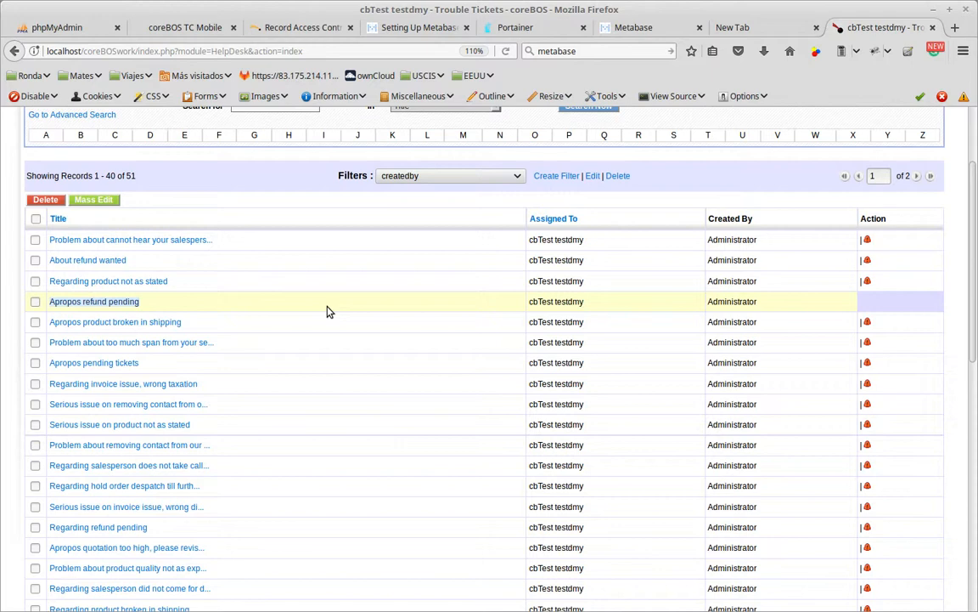
Compare the assigned user and creator of the listed tickets, and open the "About service person not showing up" ticket.
scroll(429, 361, down, 1)
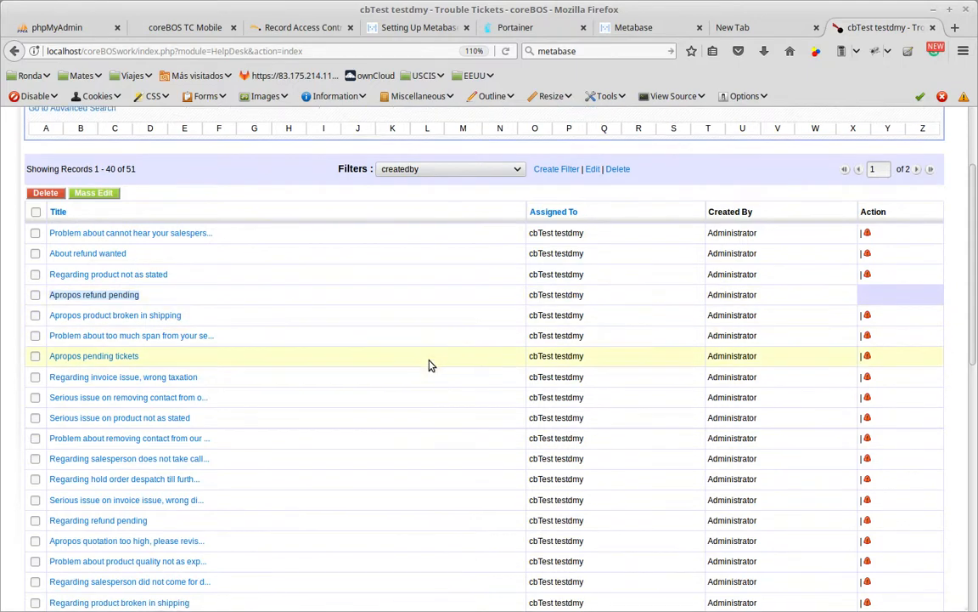
scroll(429, 364, down, 1)
scroll(435, 346, down, 8)
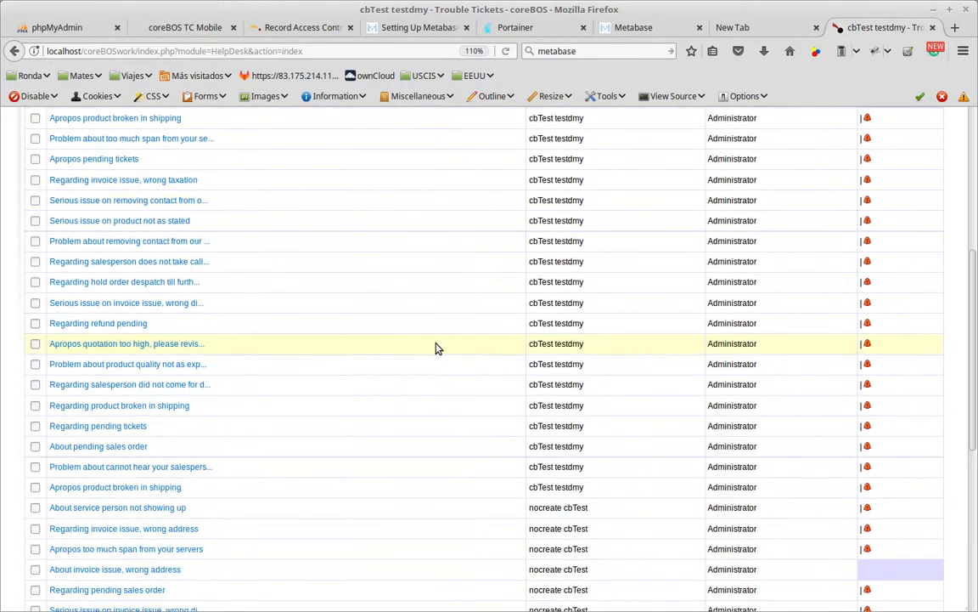
scroll(435, 350, down, 3)
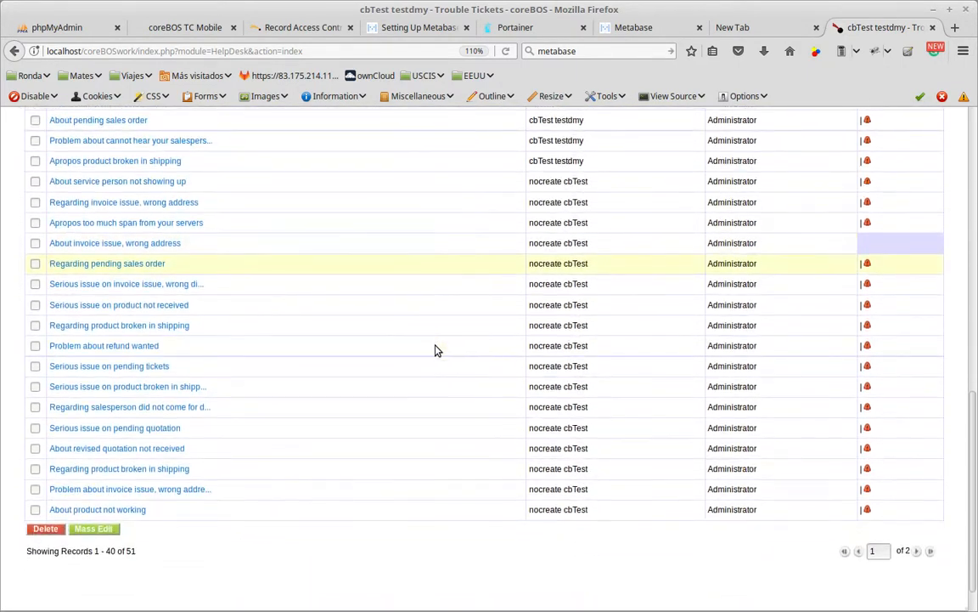
scroll(441, 347, up, 1)
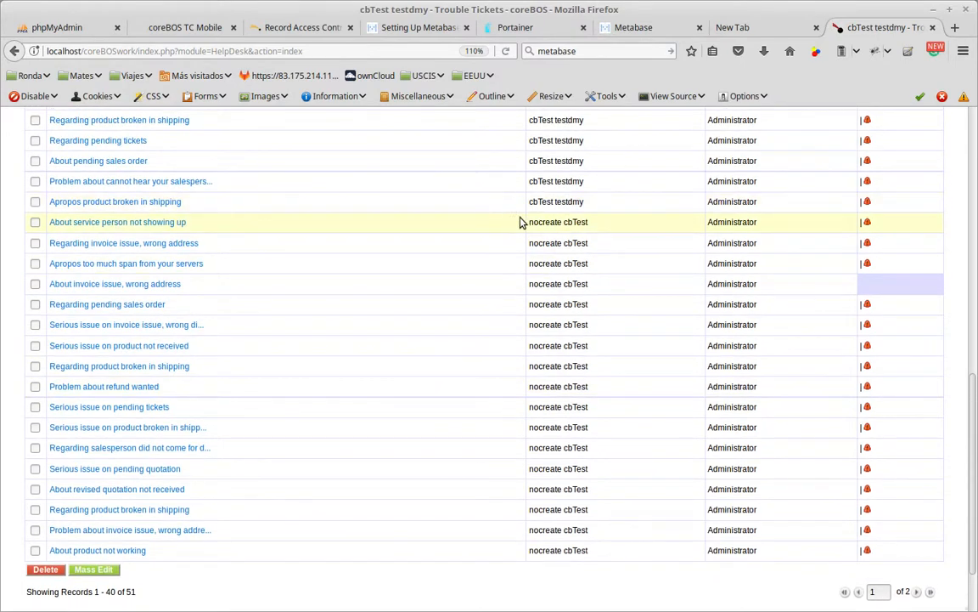
drag(531, 223, 592, 225)
click(540, 225)
drag(718, 222, 747, 222)
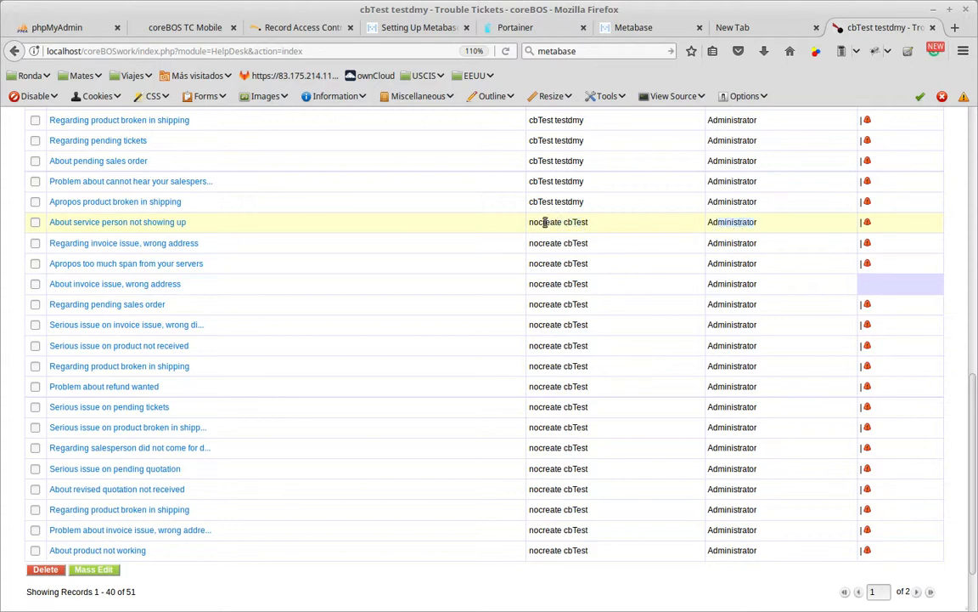
drag(555, 222, 583, 222)
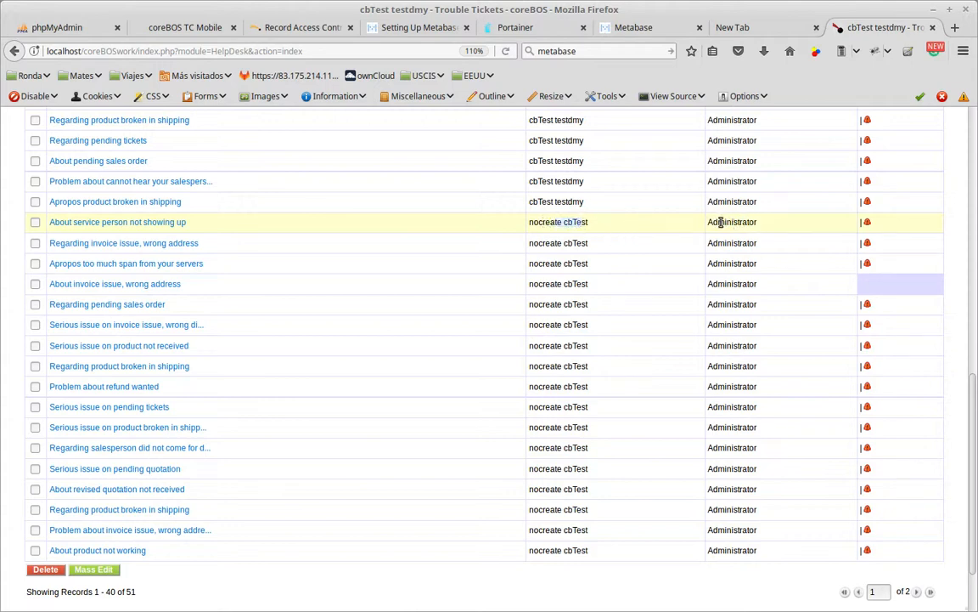
drag(719, 222, 753, 222)
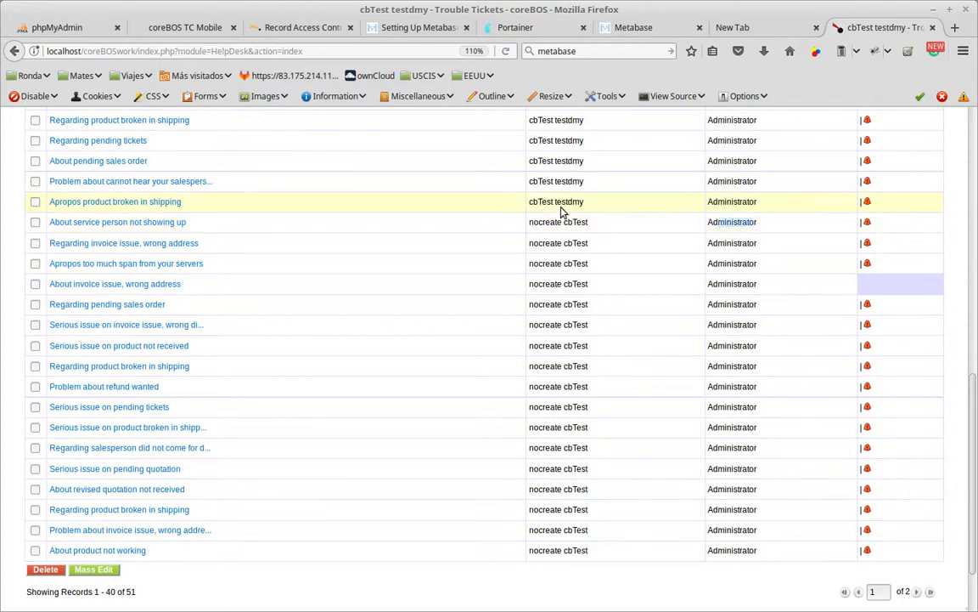
click(126, 222)
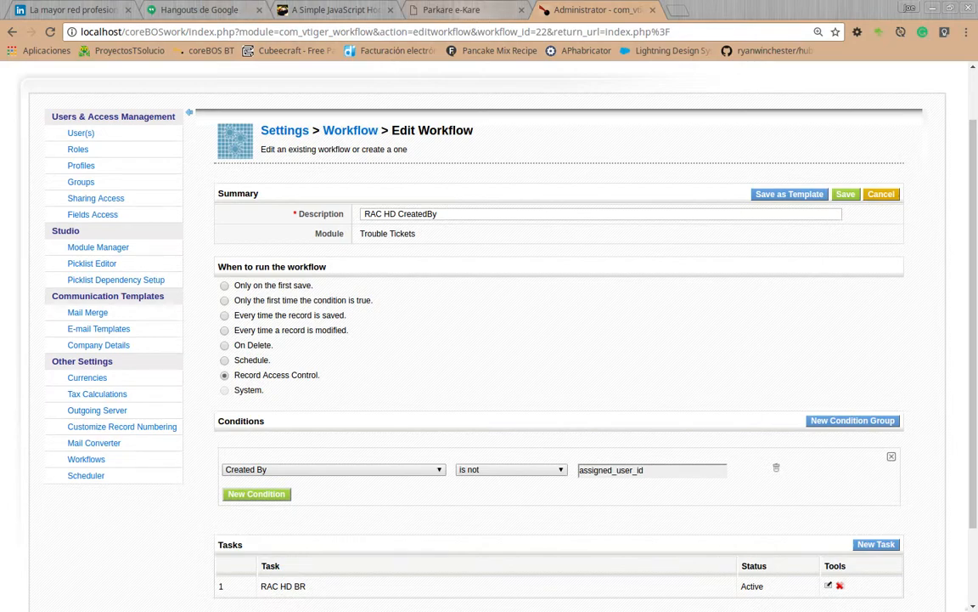
Switch from the workflow settings to the Record Access Control documentation in Firefox and open its coreBOS Permission Hooks page.
key(alt+Tab)
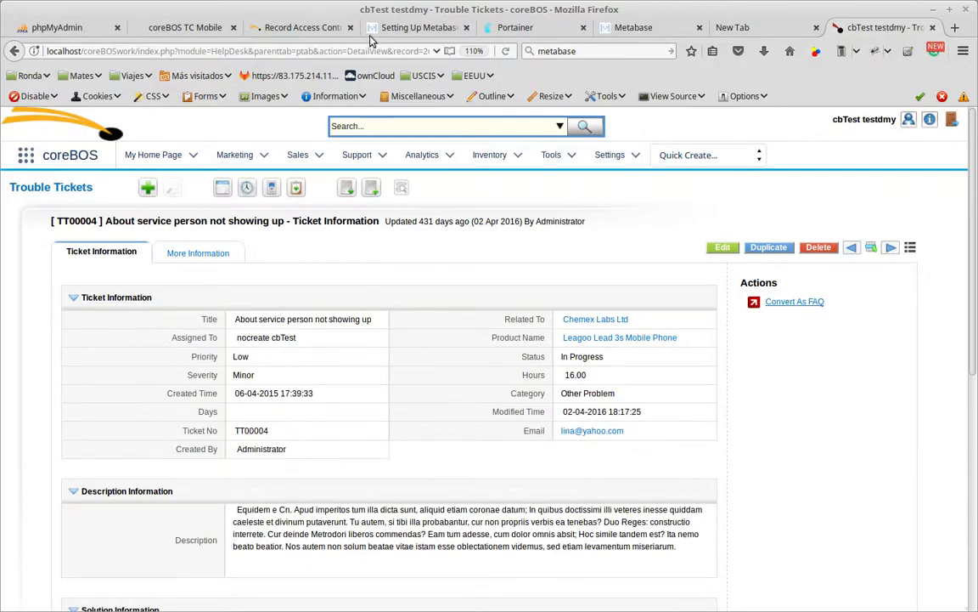
click(301, 28)
scroll(620, 369, up, 5)
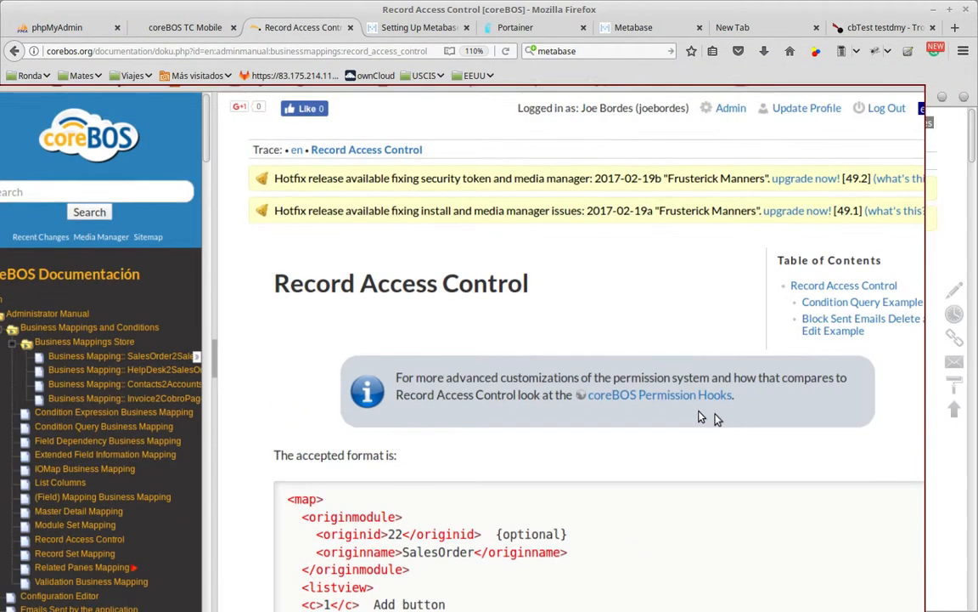
click(679, 396)
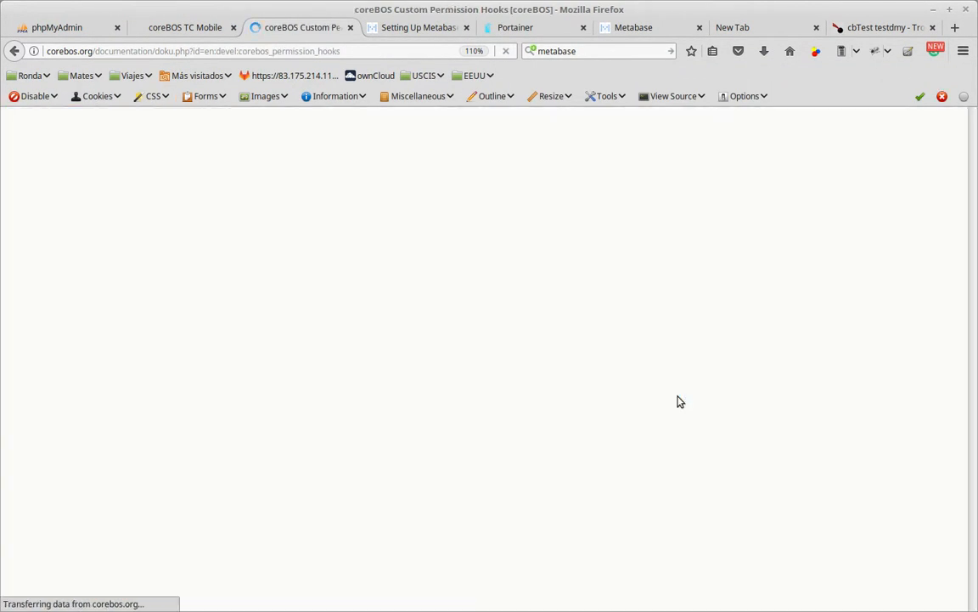